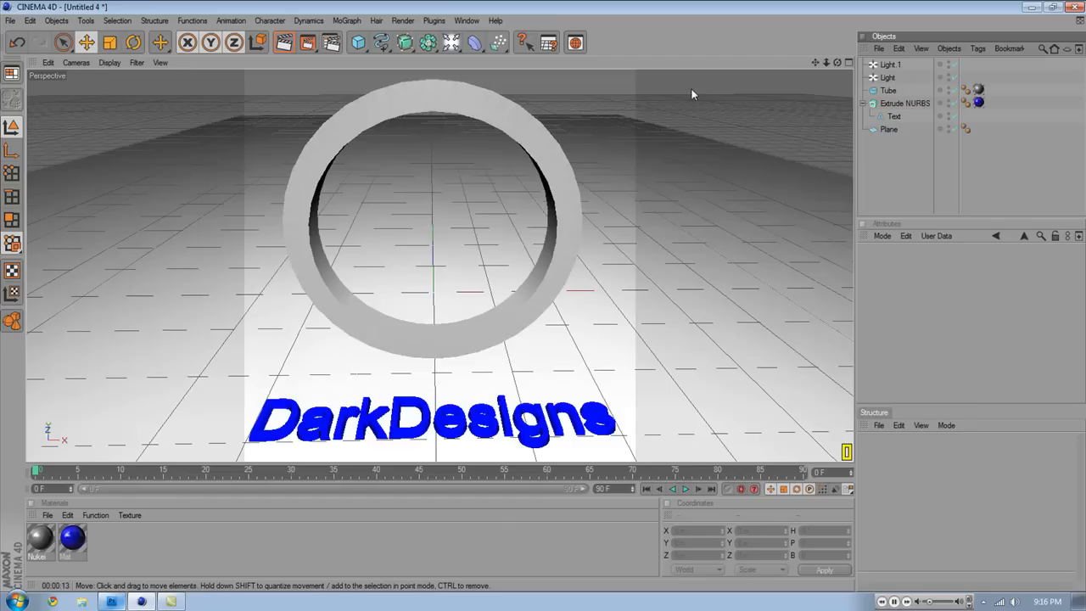
- Duplicate the Tube and scale the copy down to about 260.5 m across so it sits inside the original ring
click(882, 91)
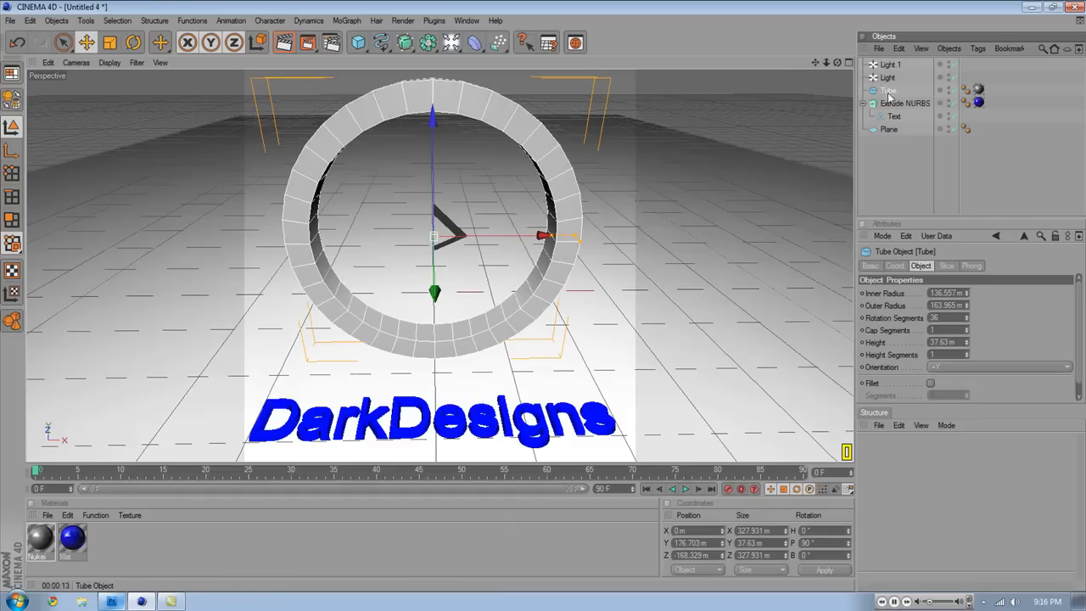
key(ctrl+c)
key(ctrl+v)
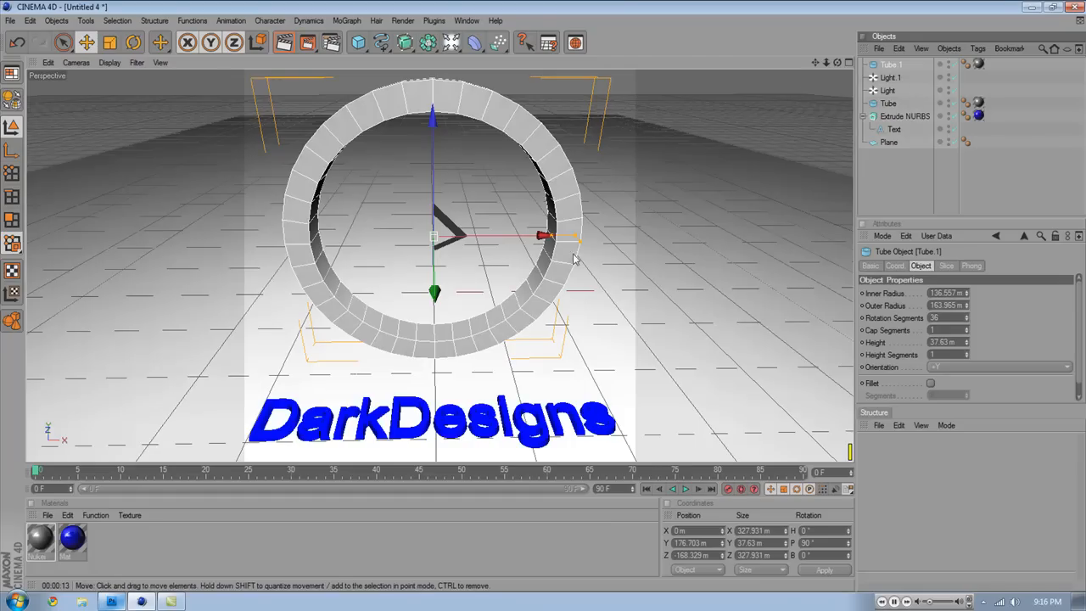
click(110, 43)
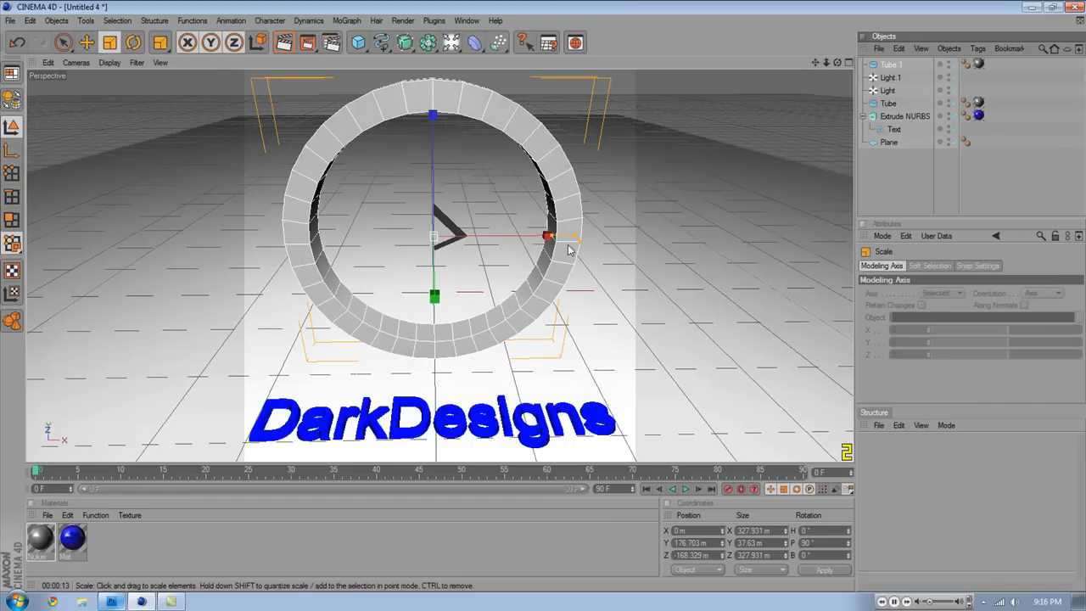
drag(551, 235, 546, 238)
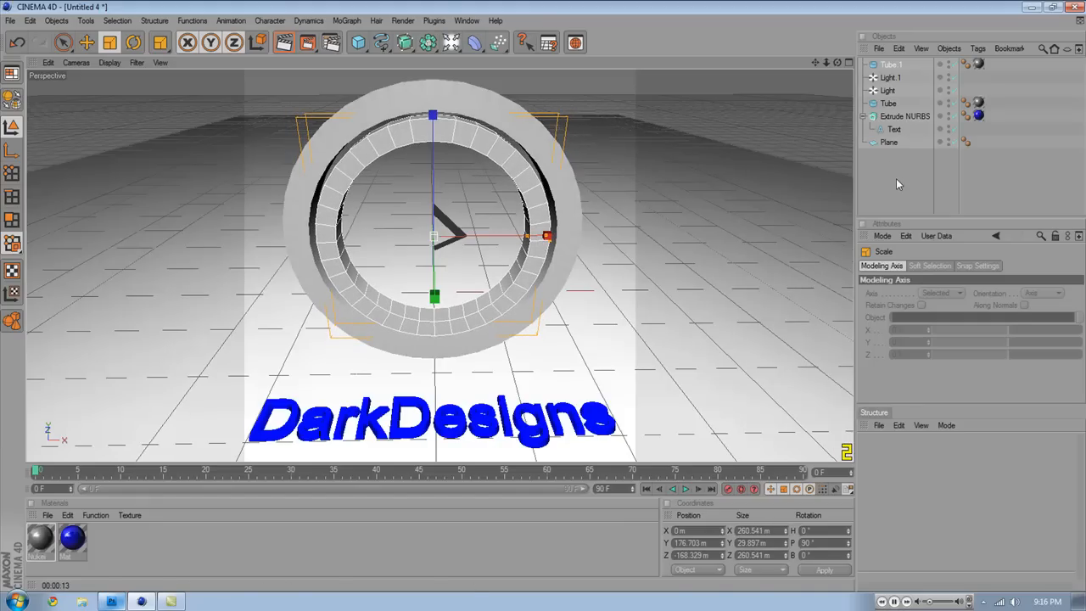
- Paste another ring copy and scale it down to about 200.6 m across so it sits inside the second ring
key(ctrl+v)
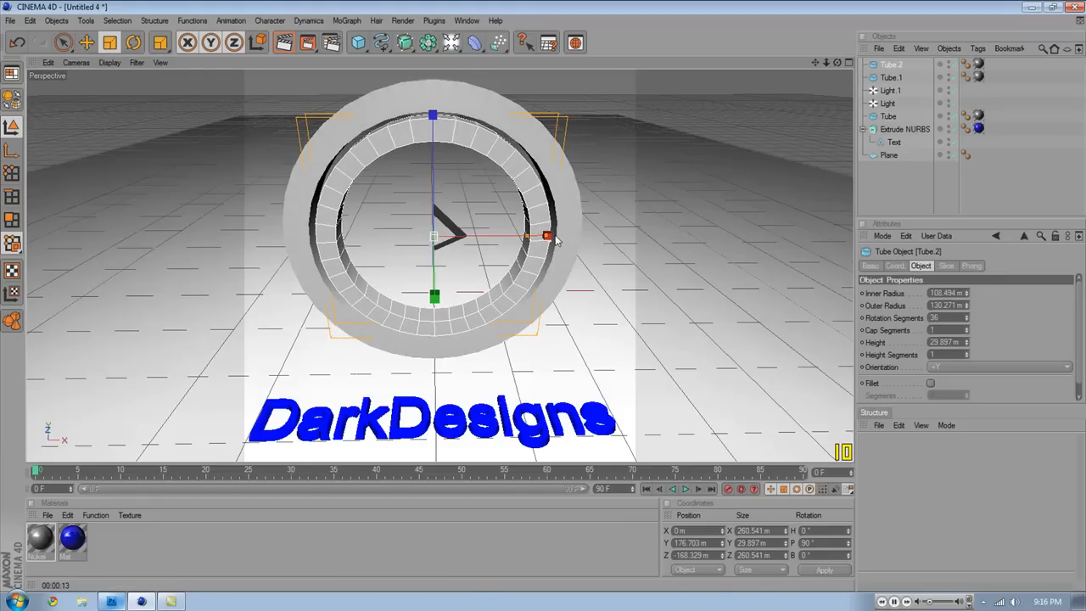
mouse_move(434, 115)
mouse_down()
mouse_move(433, 134)
mouse_move(433, 120)
mouse_up()
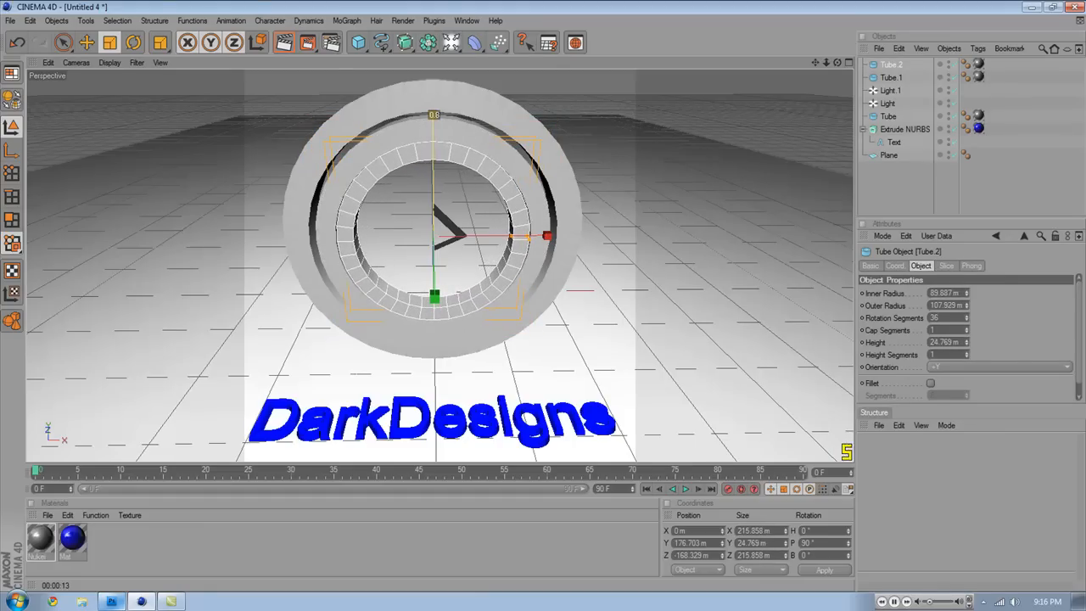
drag(433, 121, 434, 116)
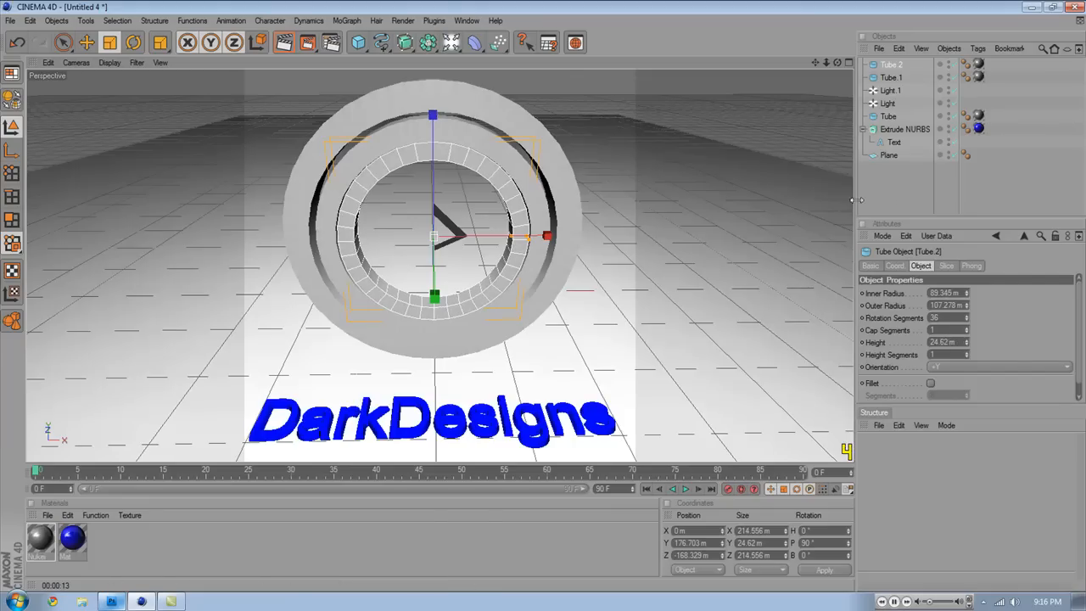
click(789, 178)
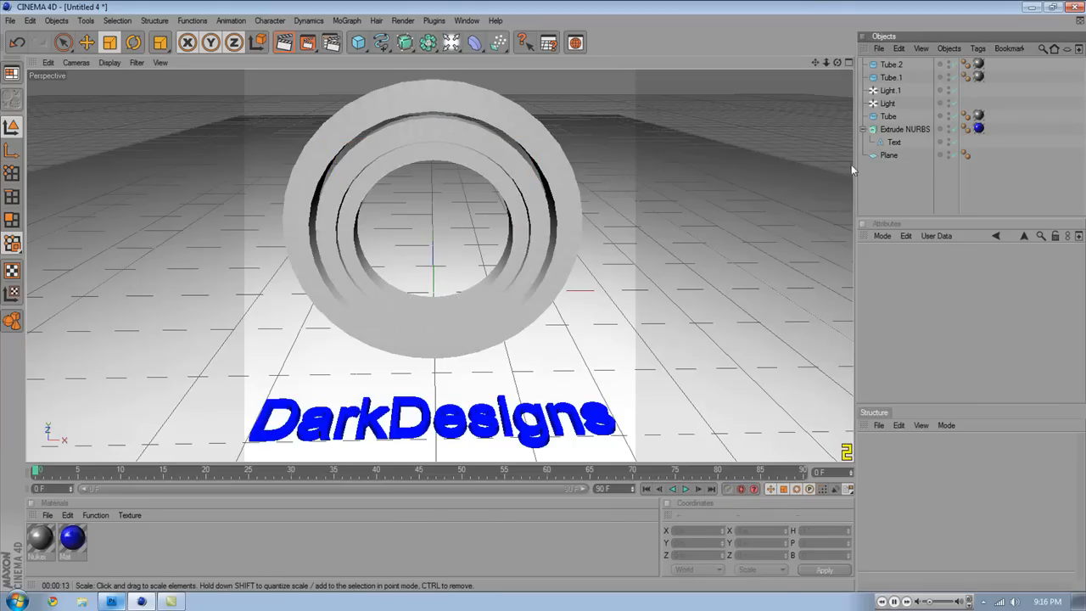
click(890, 64)
drag(547, 237, 534, 237)
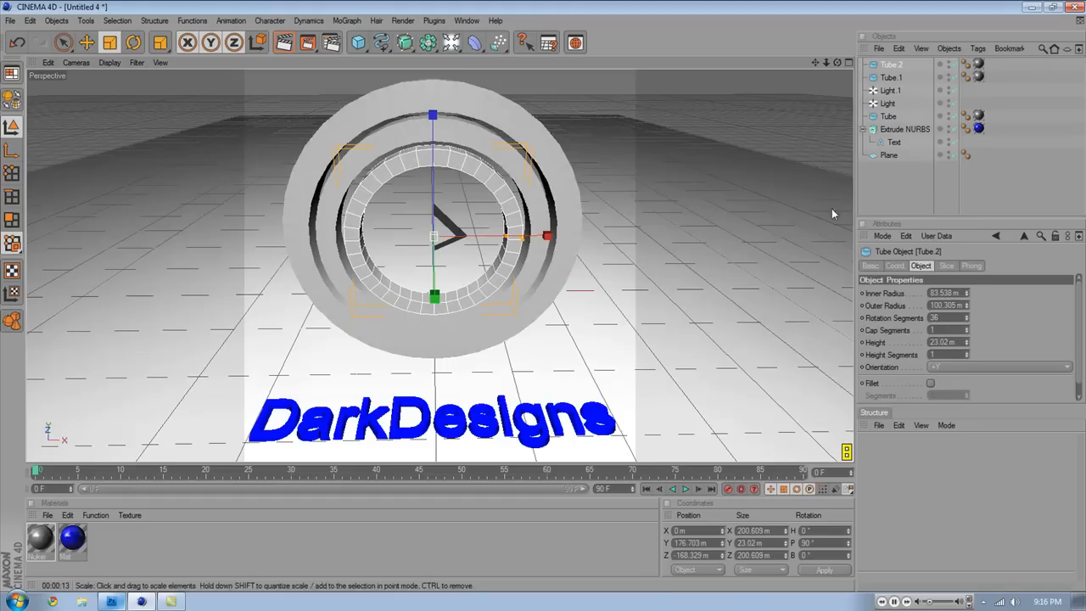
click(895, 177)
- Add a sphere, raise it to about Y 120 m in the middle of the rings, and scale it down to fit inside them
click(358, 43)
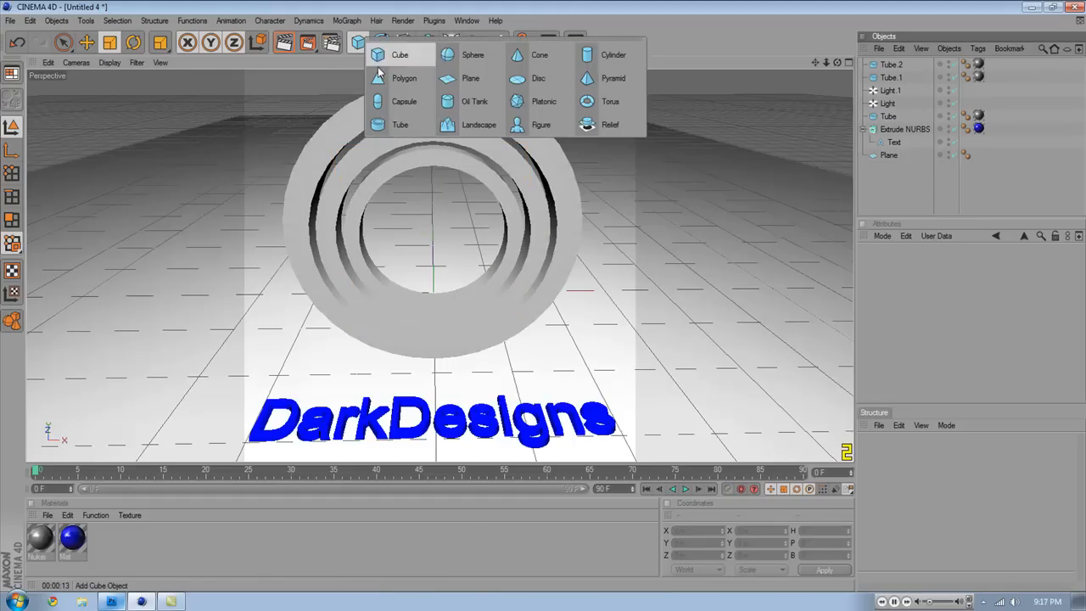
click(473, 56)
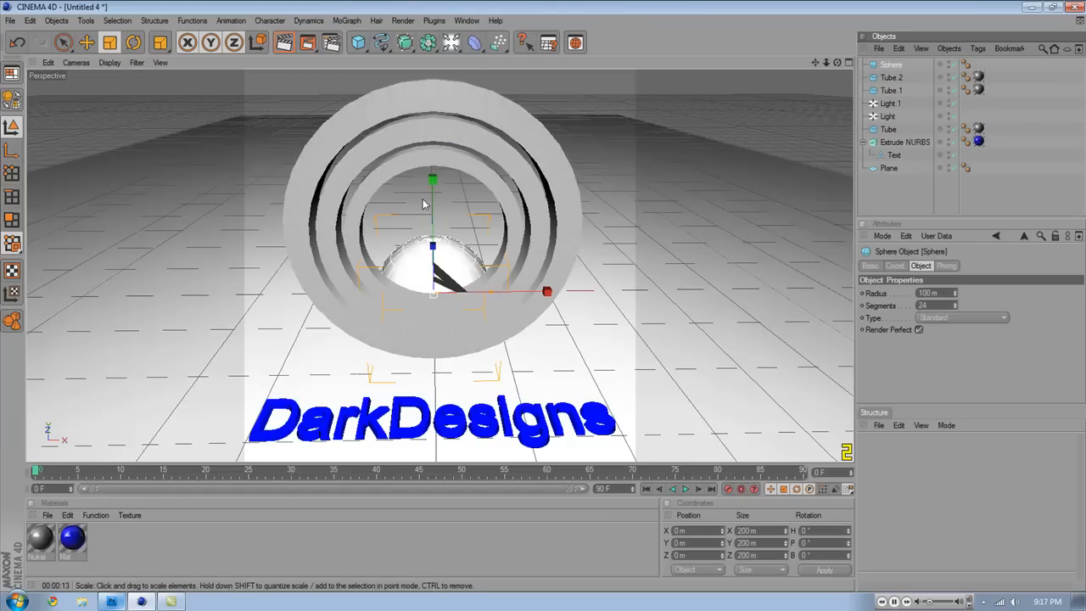
drag(433, 185, 433, 110)
key(e)
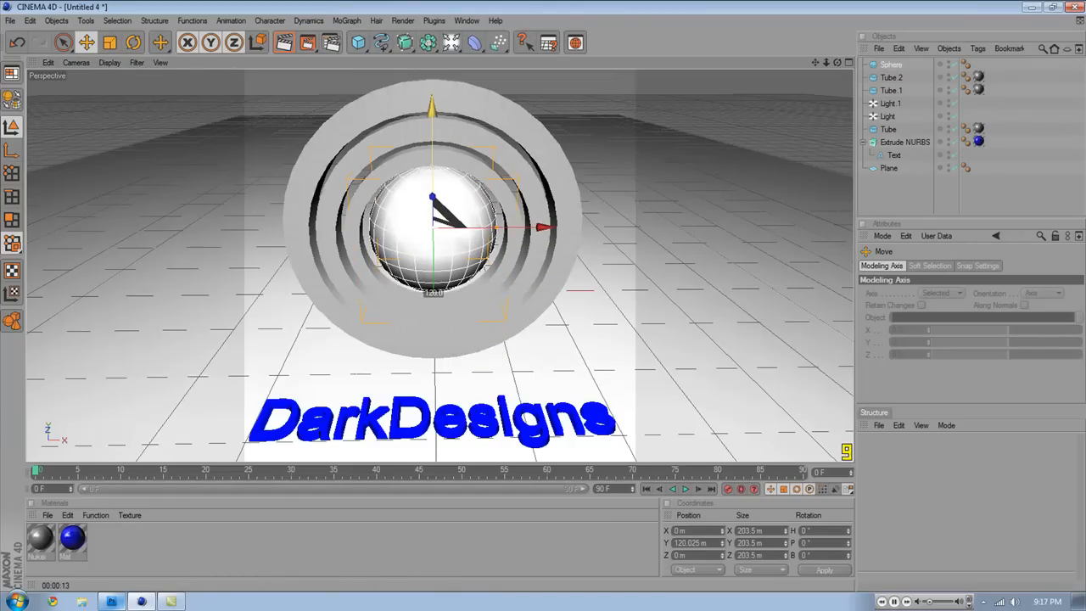
click(109, 42)
drag(561, 230, 532, 230)
click(937, 198)
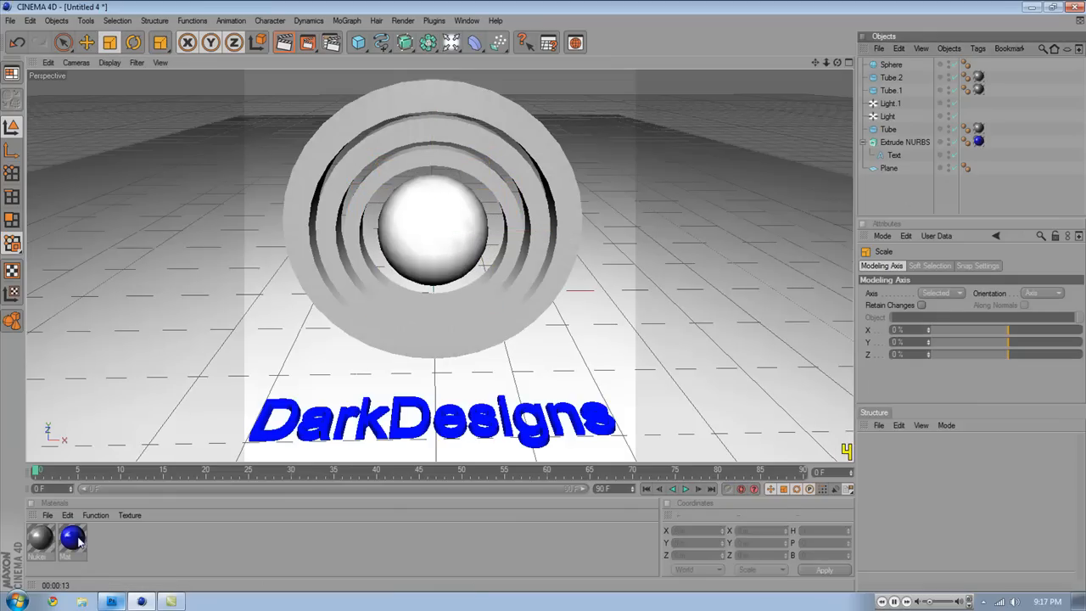
- Apply the dark blue Mat material to the sphere and the grey Nukei material to the innermost ring
drag(76, 543, 436, 280)
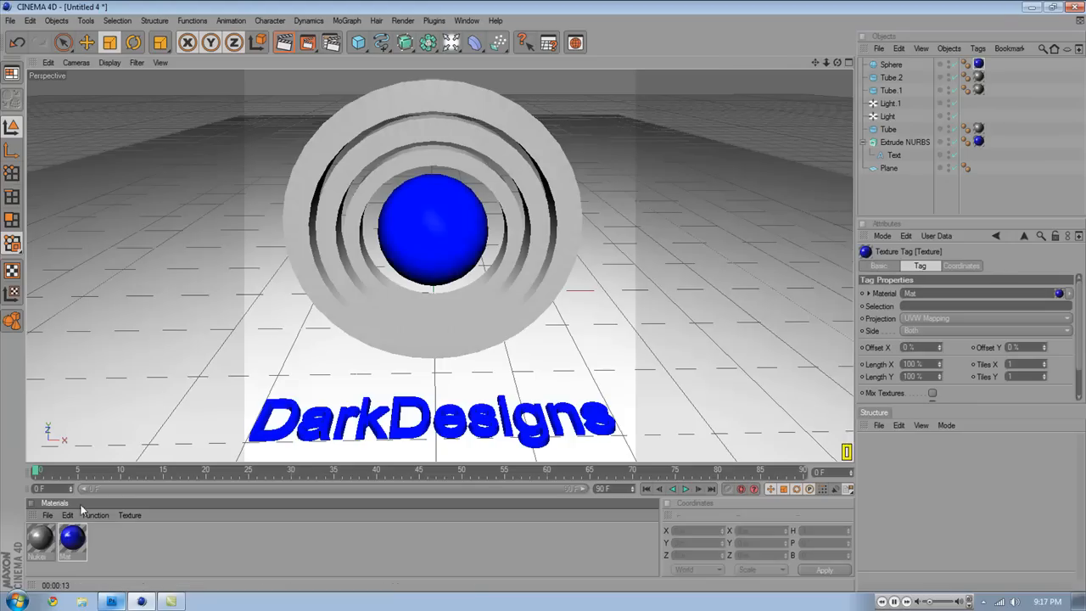
drag(339, 210, 360, 203)
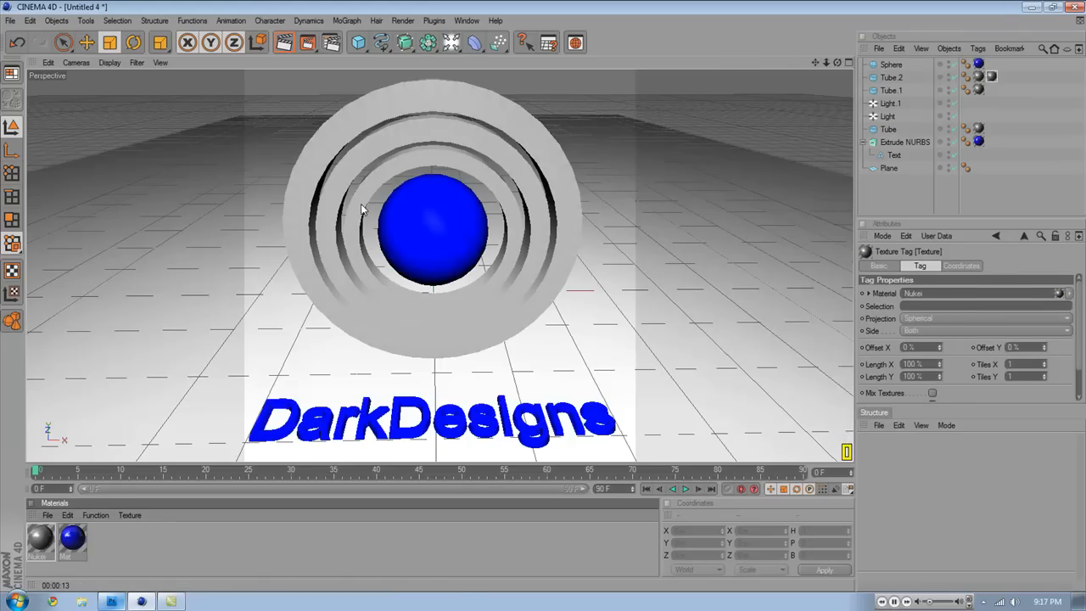
- Create a new blue Nukei shader material and apply it to the innermost ring, Tube.2
click(47, 515)
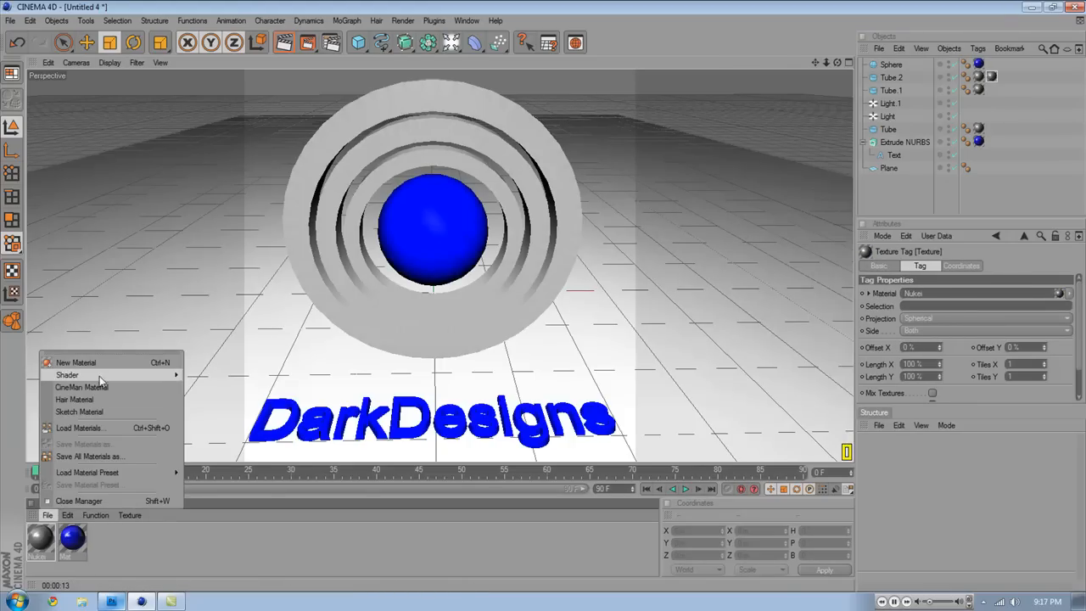
mouse_move(99, 376)
click(222, 445)
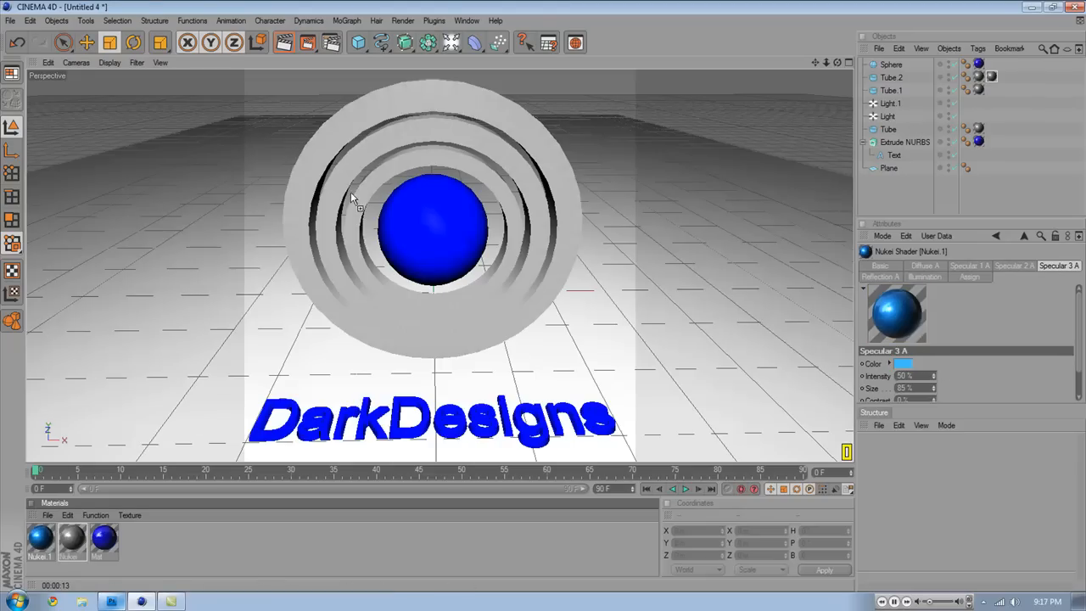
drag(360, 203, 360, 203)
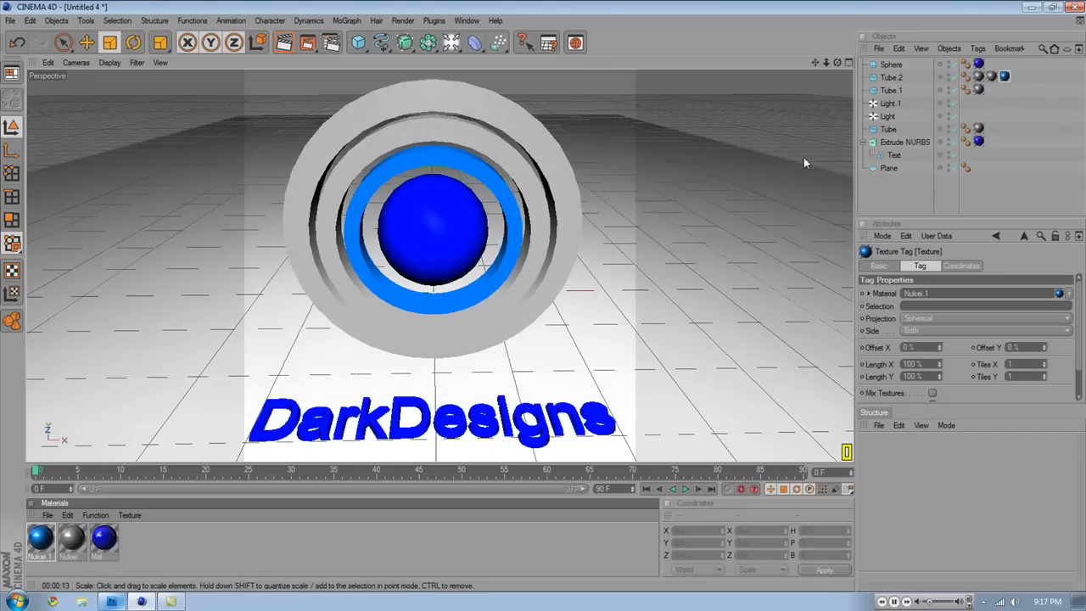
- Move the blue Nukei texture tag from Tube.2 to the middle ring, Tube.1
click(1004, 77)
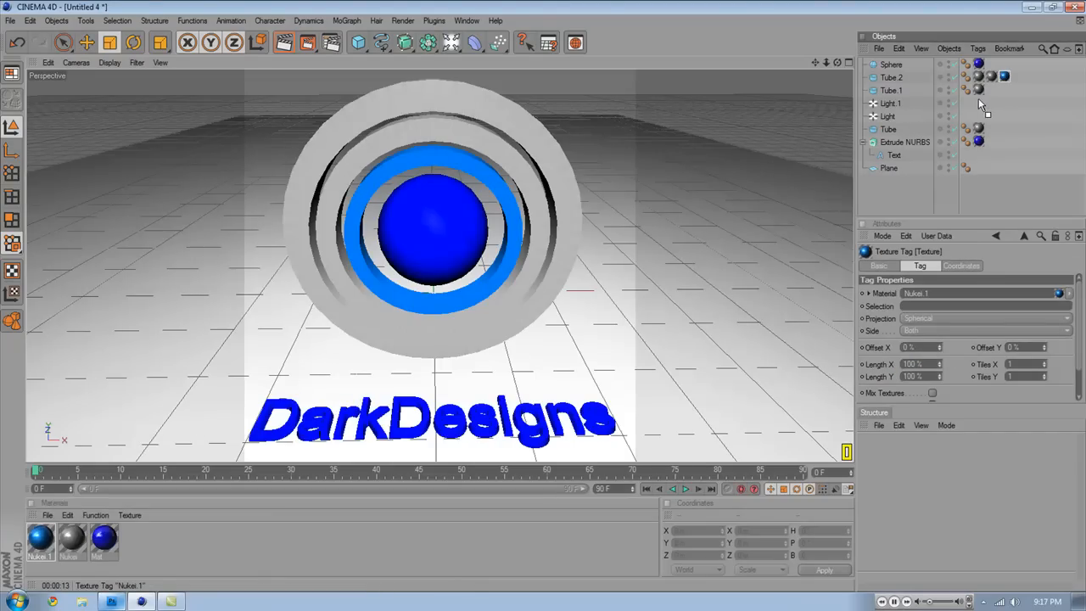
drag(981, 104, 982, 105)
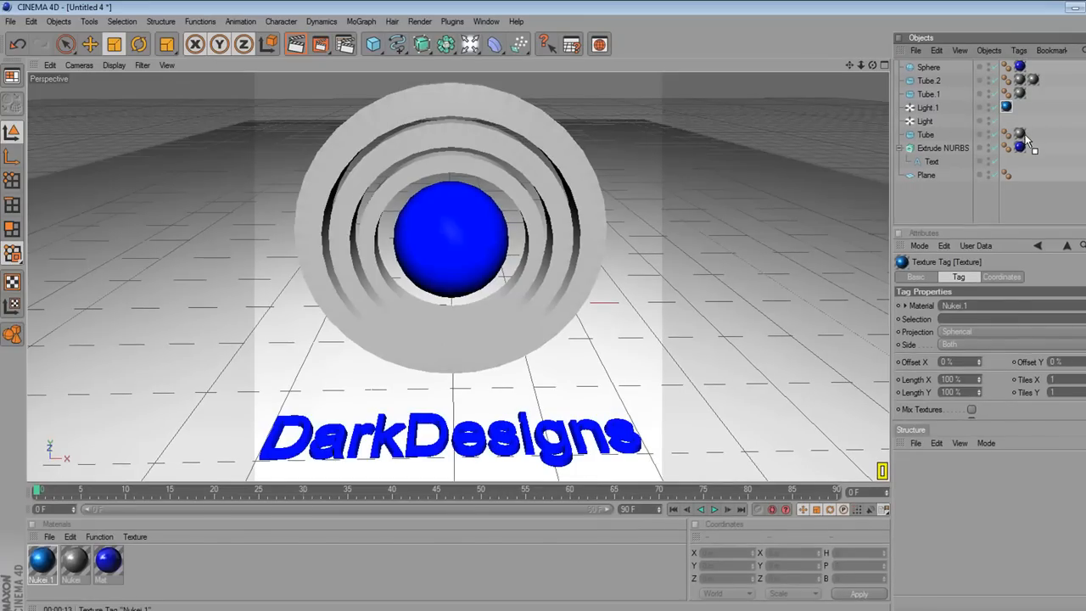
drag(1032, 71, 1032, 93)
click(1022, 67)
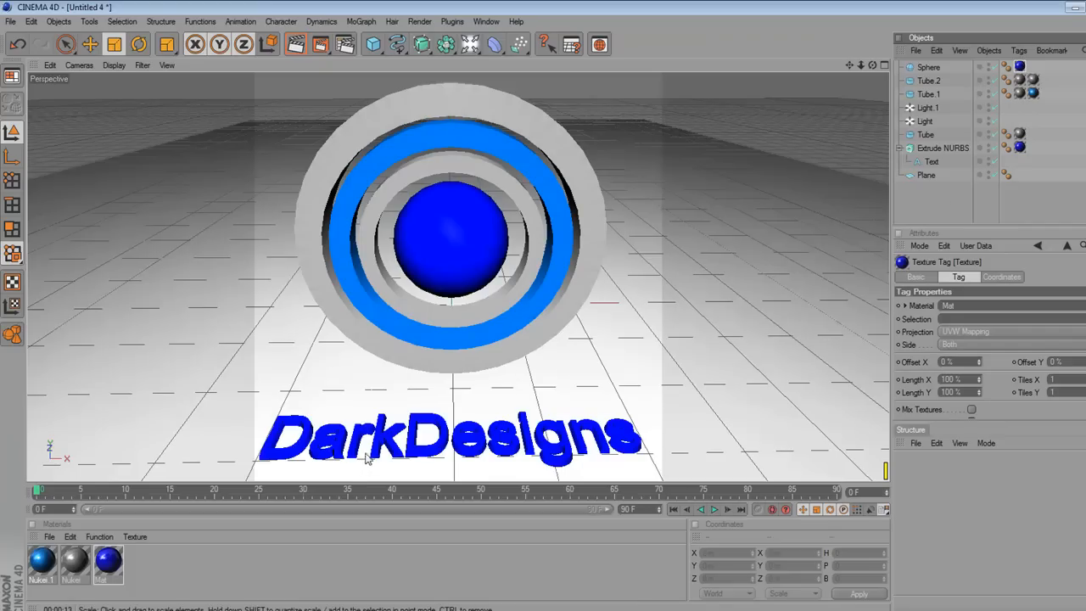
- Render the perspective view to check the materials on the rings, sphere and text
click(298, 45)
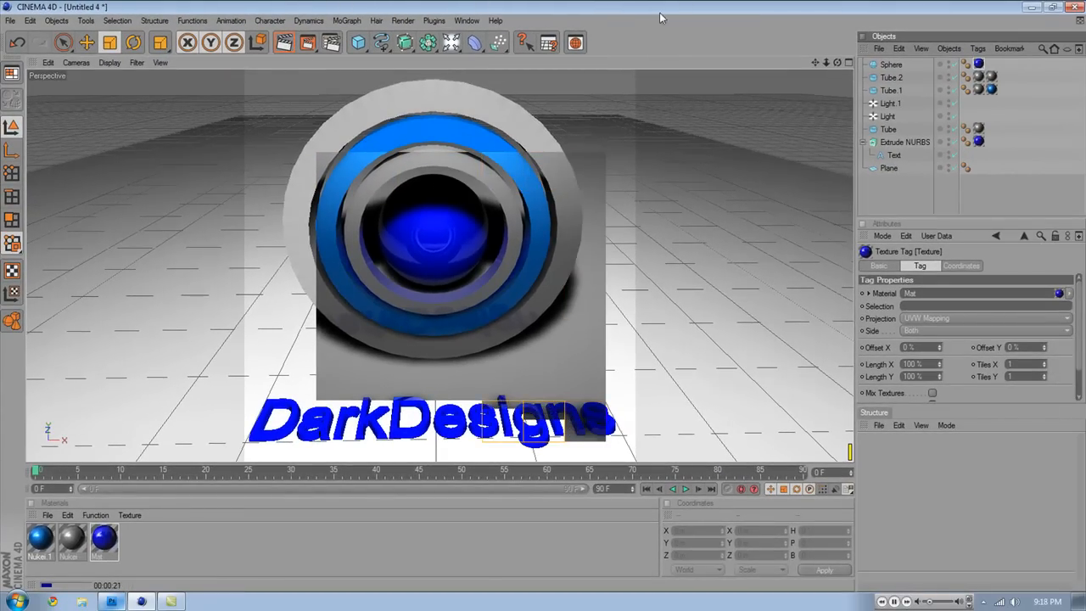
click(862, 196)
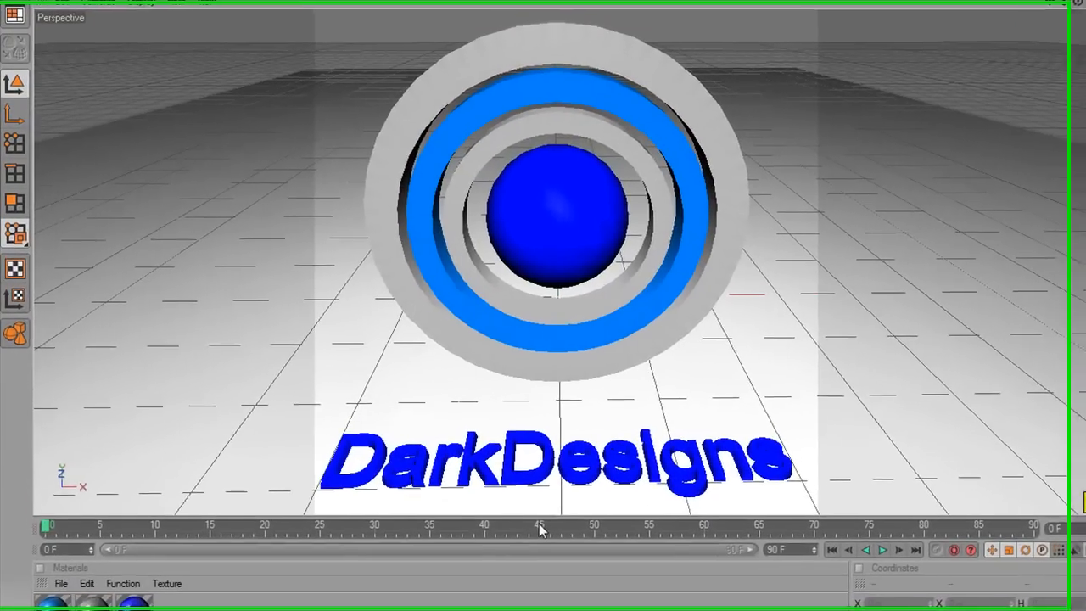
- Turn on autokeying at frame 45 and rotate the blue middle ring, Tube.1, to a bank angle of 360°
click(422, 472)
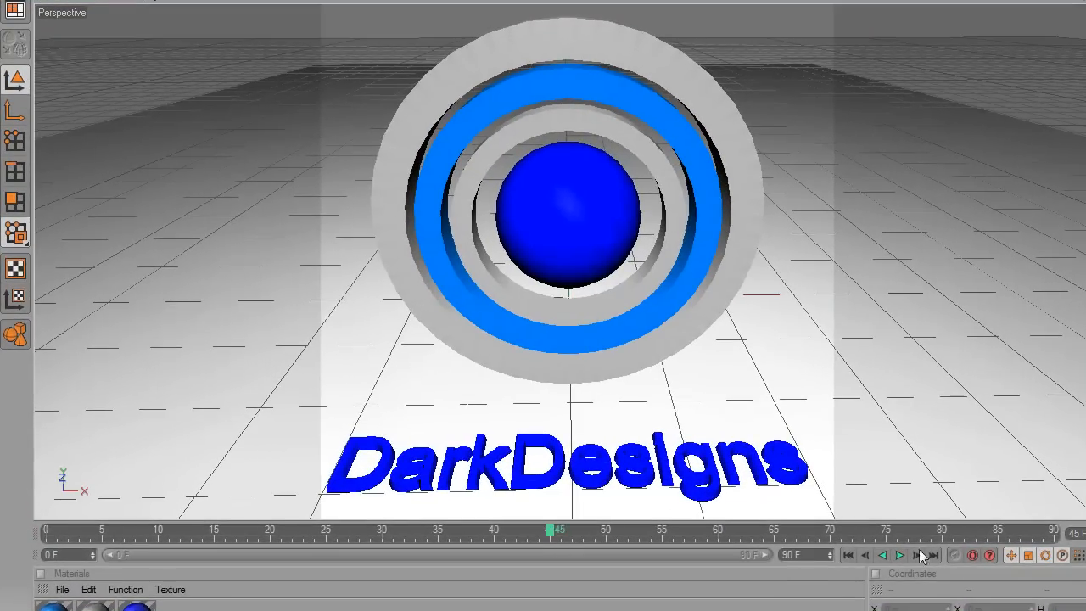
click(972, 554)
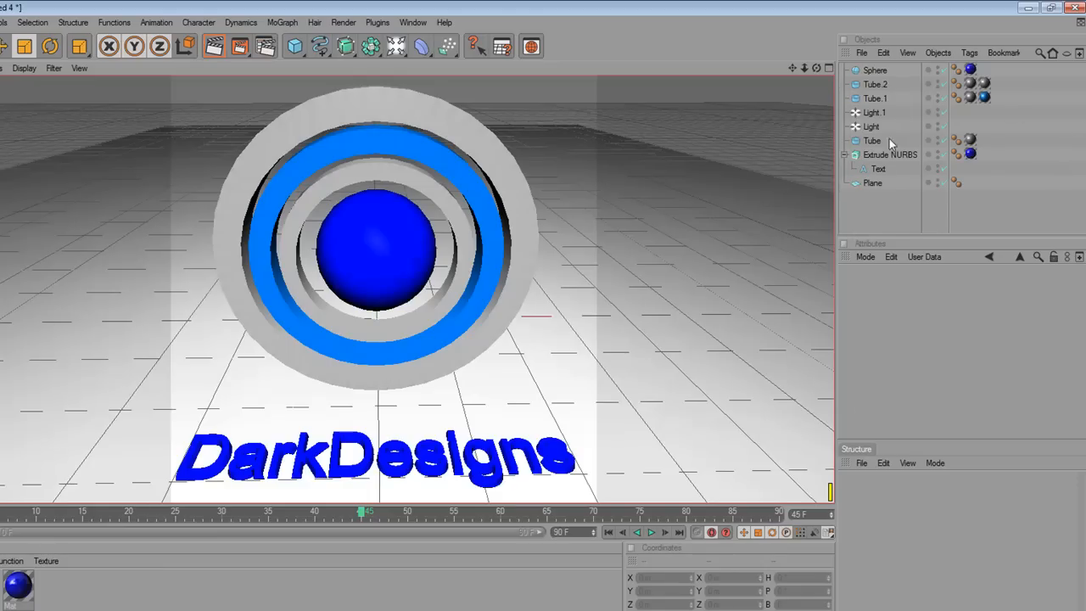
click(873, 99)
click(50, 49)
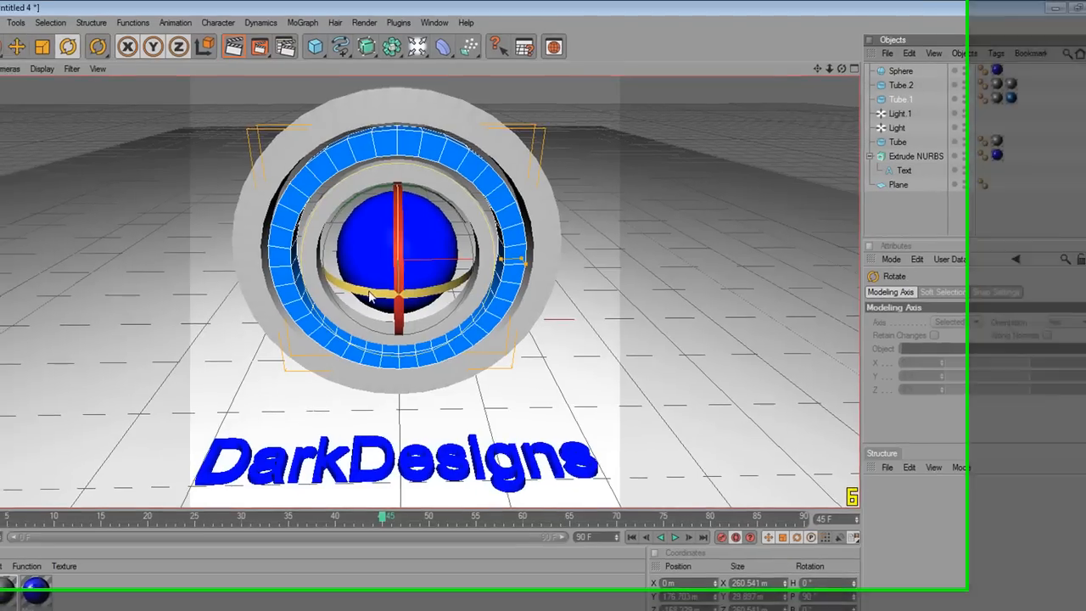
drag(348, 293, 325, 253)
drag(440, 266, 486, 292)
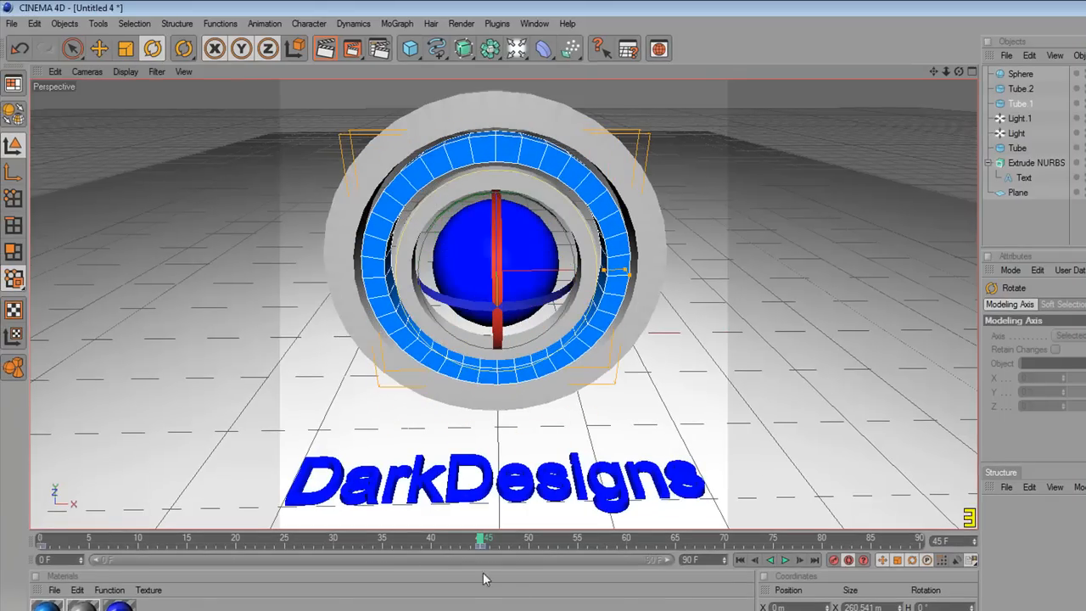
- Play the animation from the first frame to check the blue ring's rotation
click(739, 560)
click(596, 548)
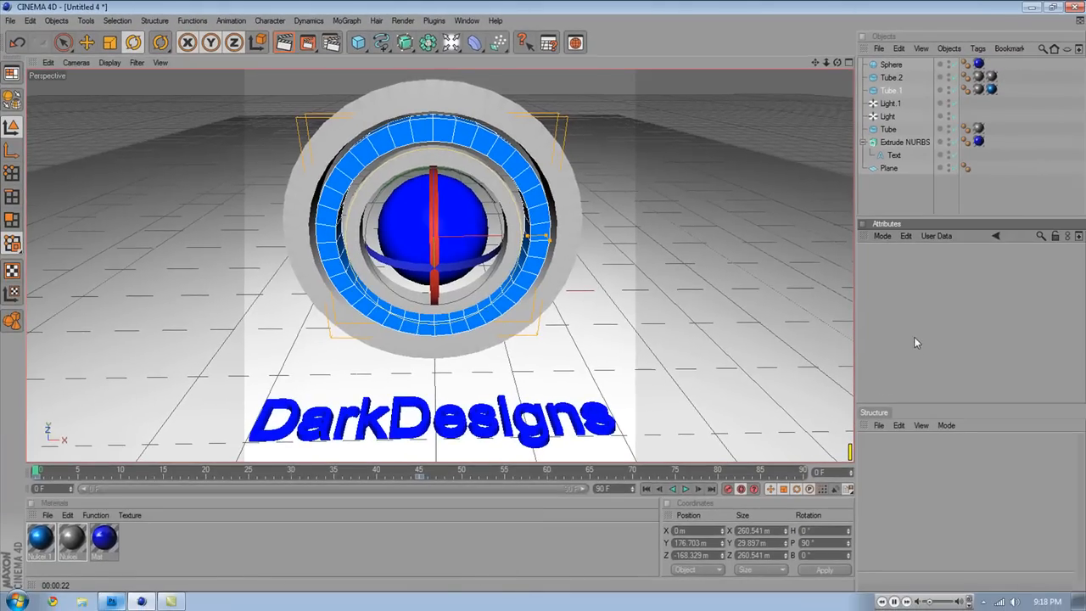
click(740, 302)
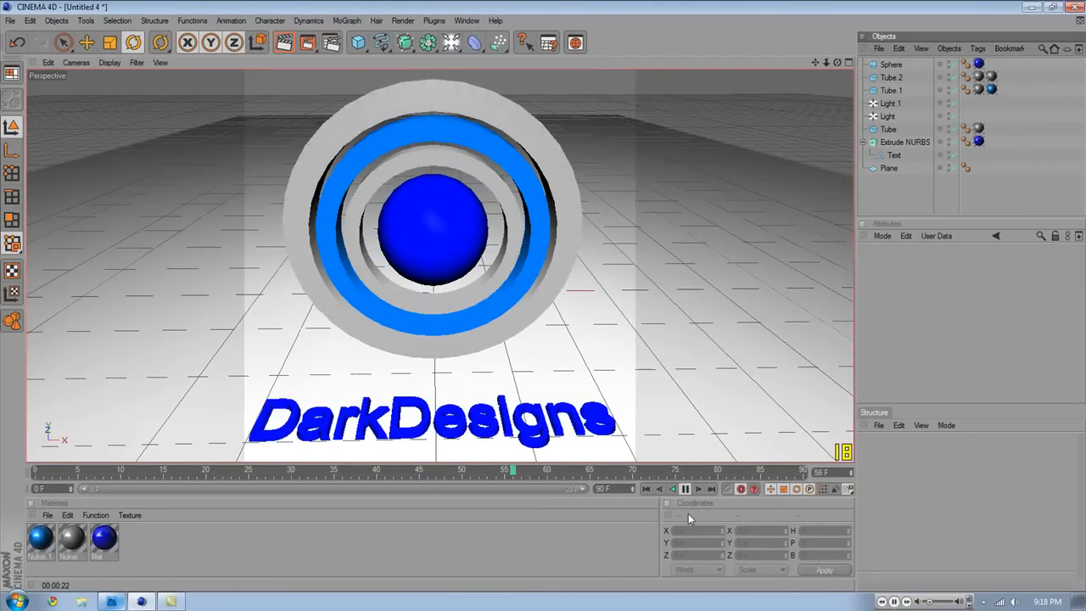
- At frame 90, rotate the blue middle ring, Tube.1, to a bank angle of 720°
click(804, 472)
click(890, 77)
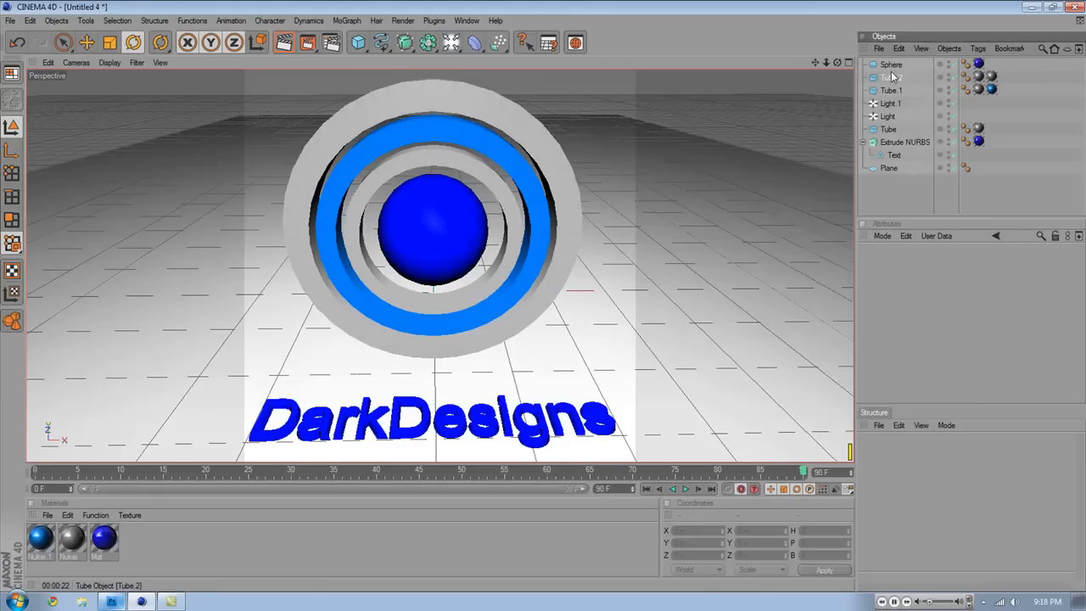
click(889, 91)
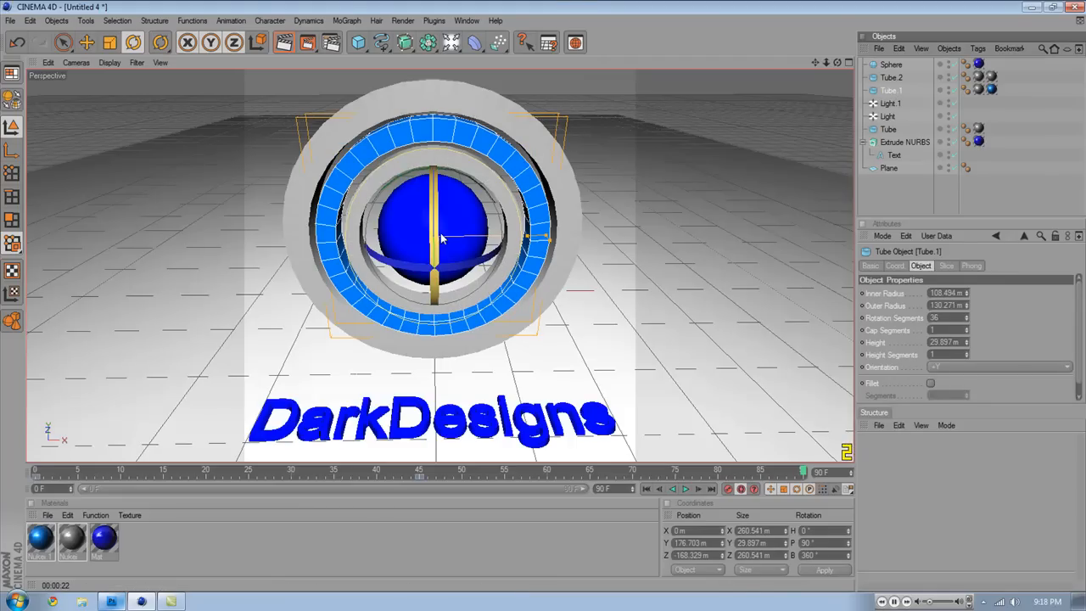
mouse_move(441, 239)
mouse_down()
mouse_move(421, 255)
mouse_move(464, 264)
mouse_up()
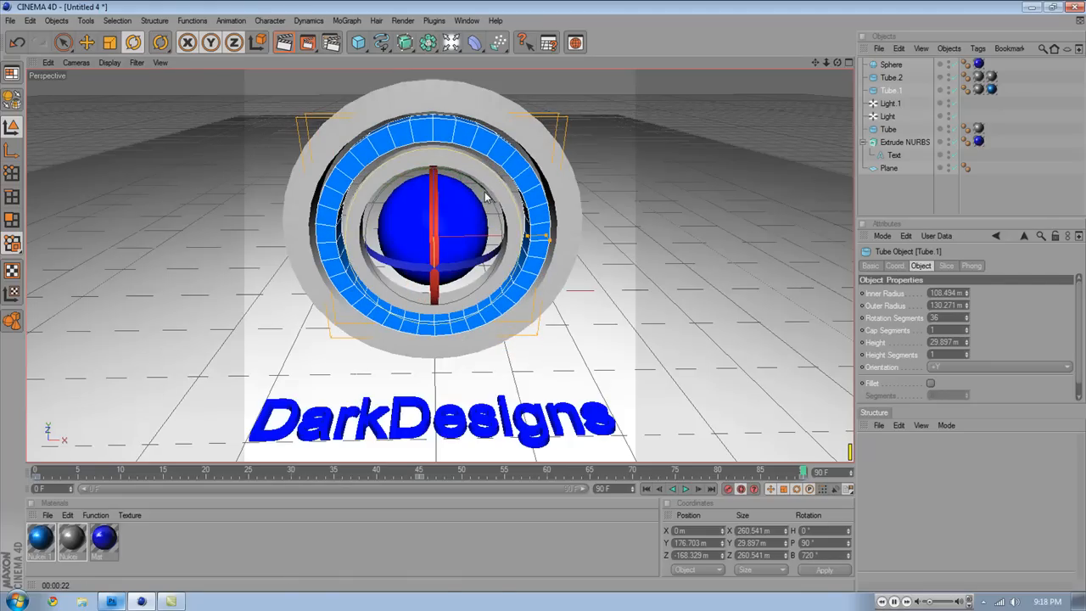
drag(482, 193, 451, 220)
click(878, 183)
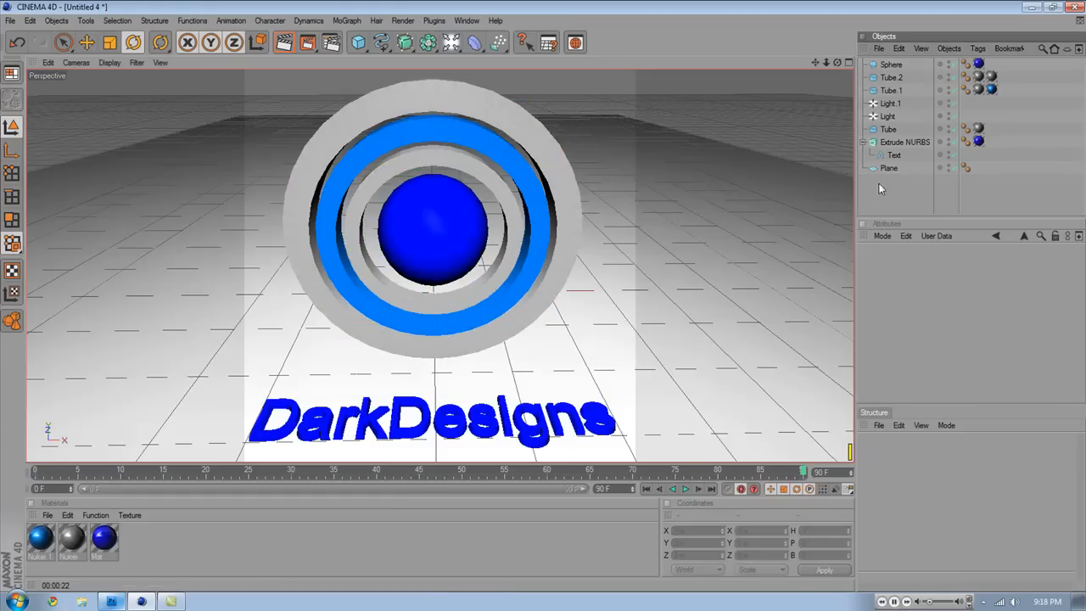
- Preview the blue ring's spin over the whole timeline and return to frame 0
click(644, 490)
click(685, 490)
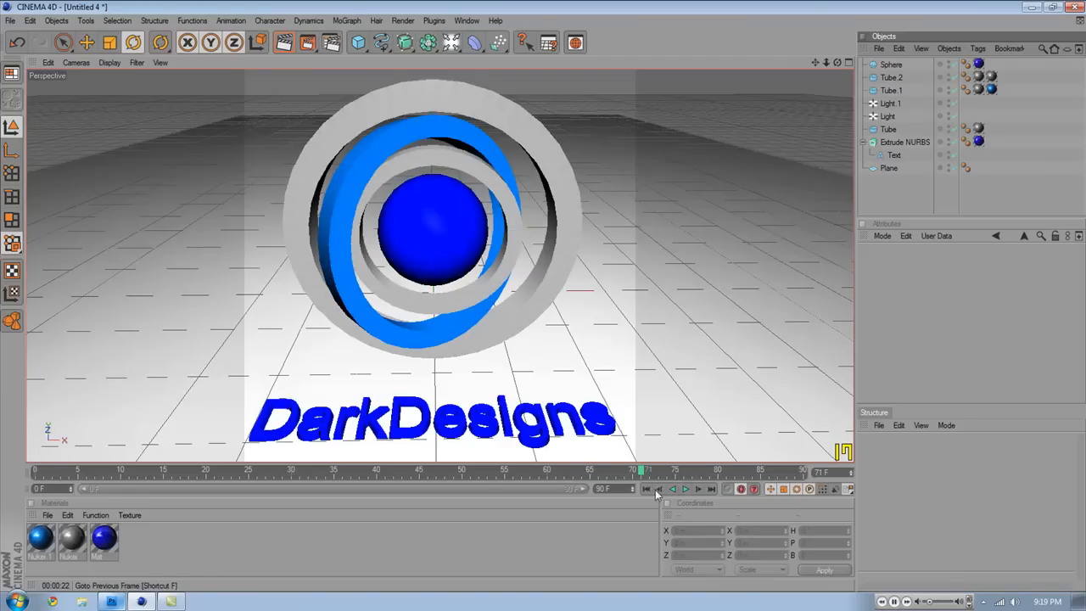
click(646, 488)
- Select the keyframe at frame 45 of the blue ring, Tube.1, then play back the animation and return to frame 0
click(889, 90)
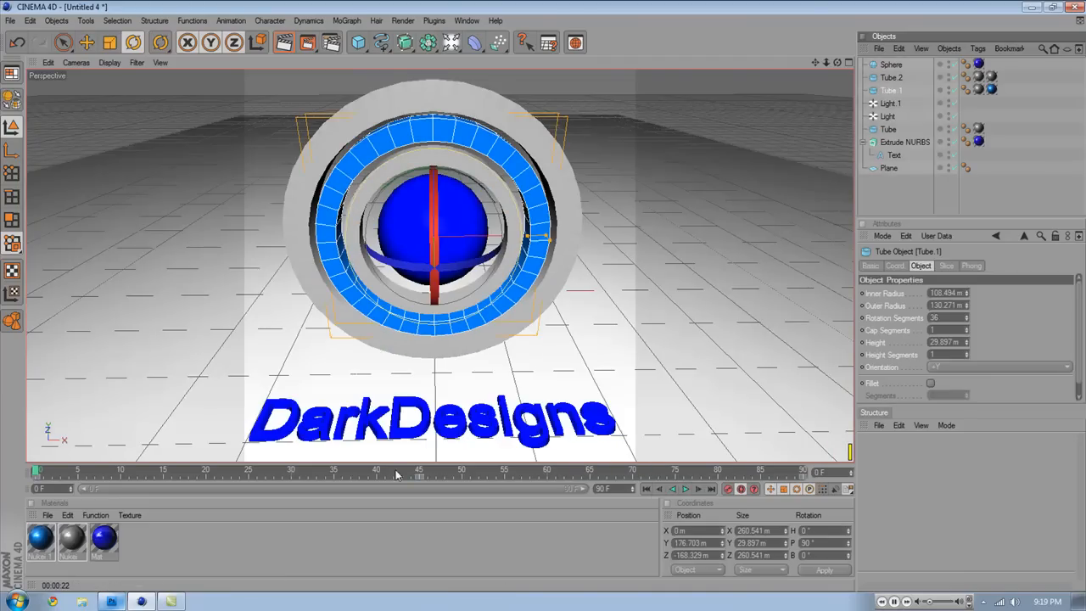
click(421, 479)
click(427, 480)
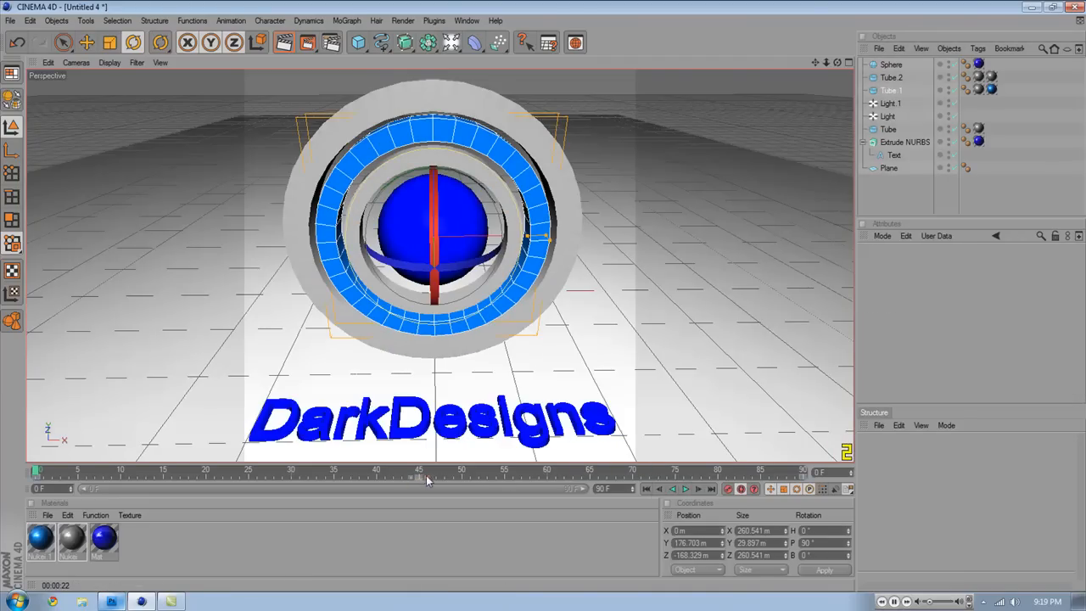
click(686, 489)
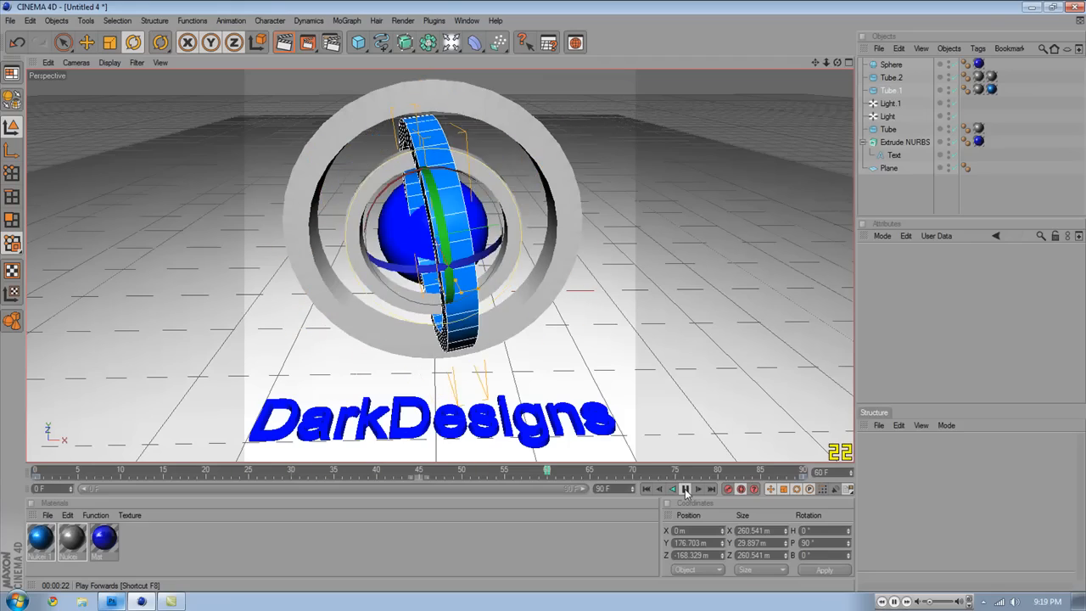
click(686, 489)
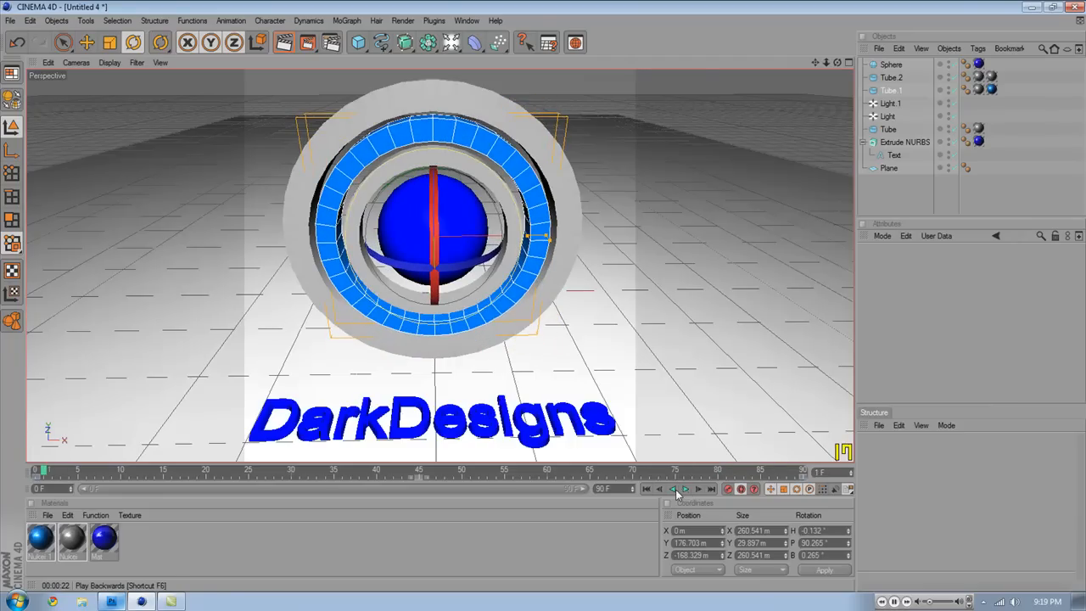
click(659, 490)
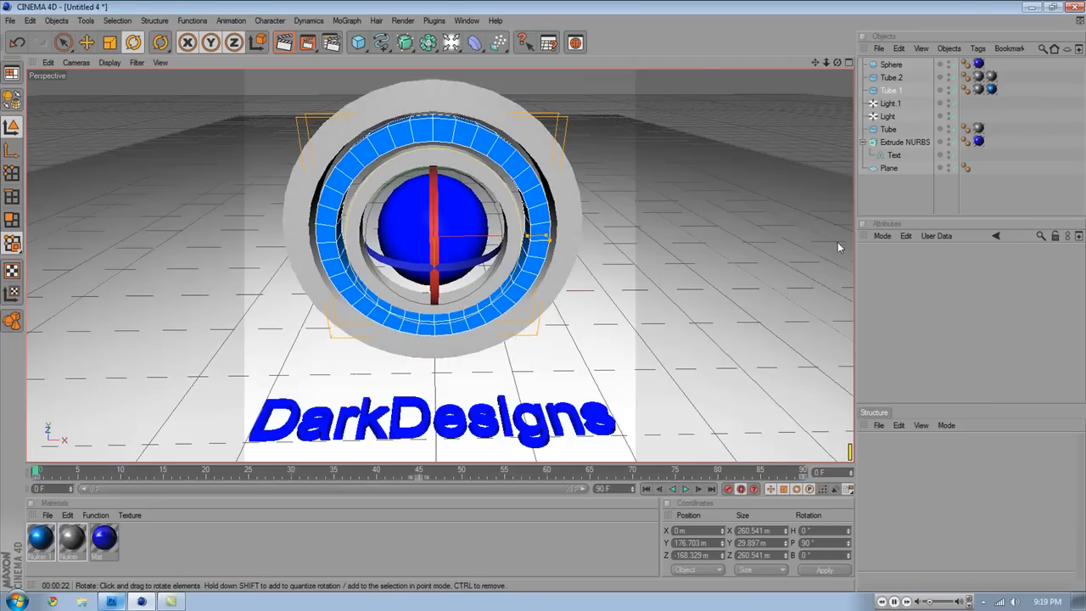
- At frame 90, rotate the inner grey ring, Tube.2, to a pitch of -270° and a bank angle of -360°
click(890, 77)
mouse_move(465, 270)
mouse_down()
mouse_move(447, 257)
mouse_move(454, 251)
mouse_up()
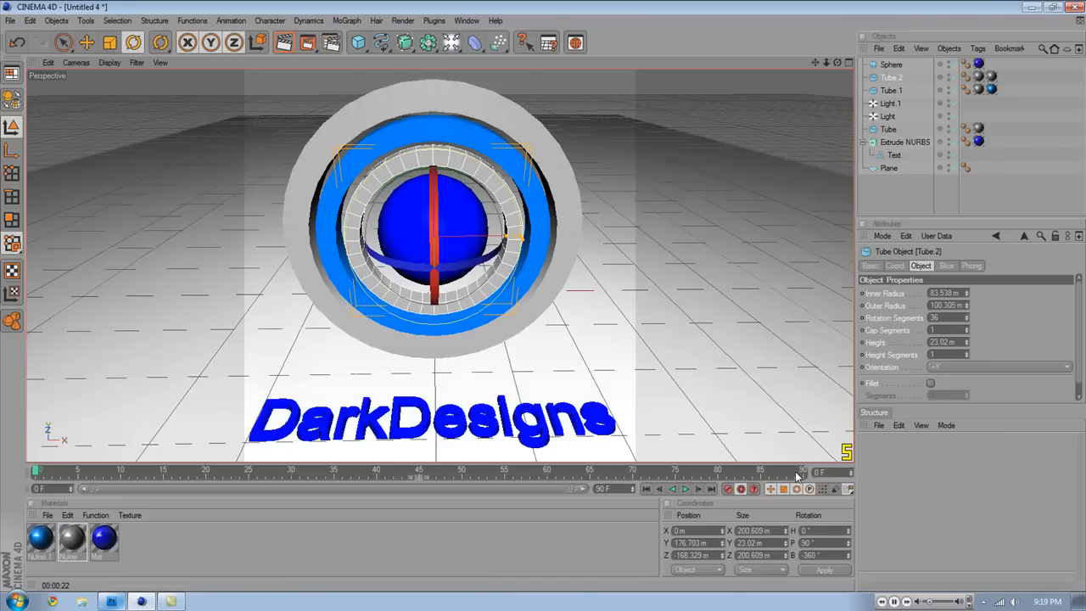
key(ctrl+z)
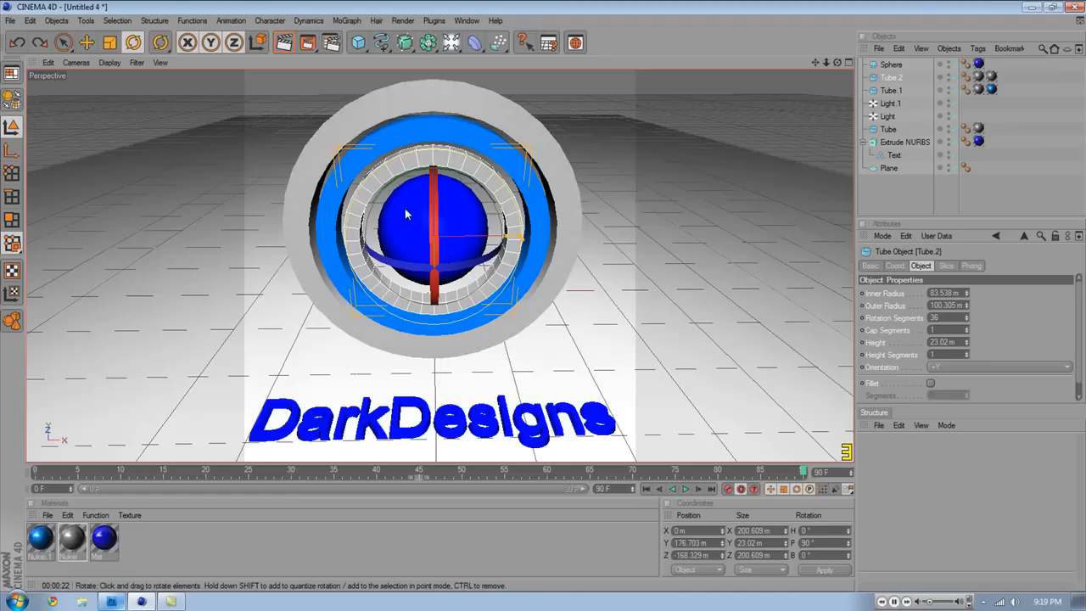
drag(458, 269, 438, 87)
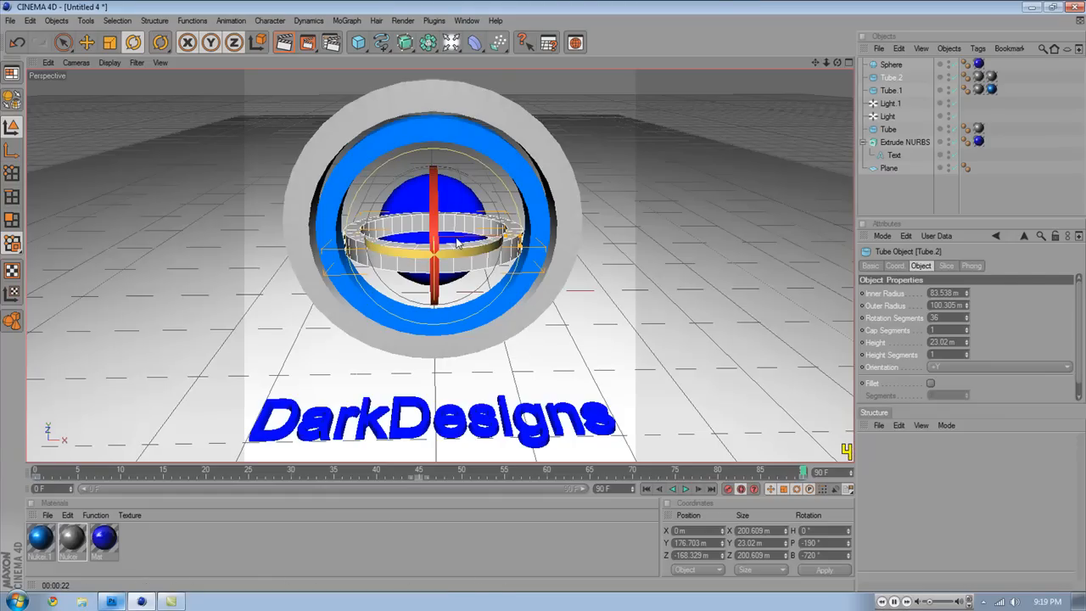
key(ctrl+z)
drag(437, 243, 434, 57)
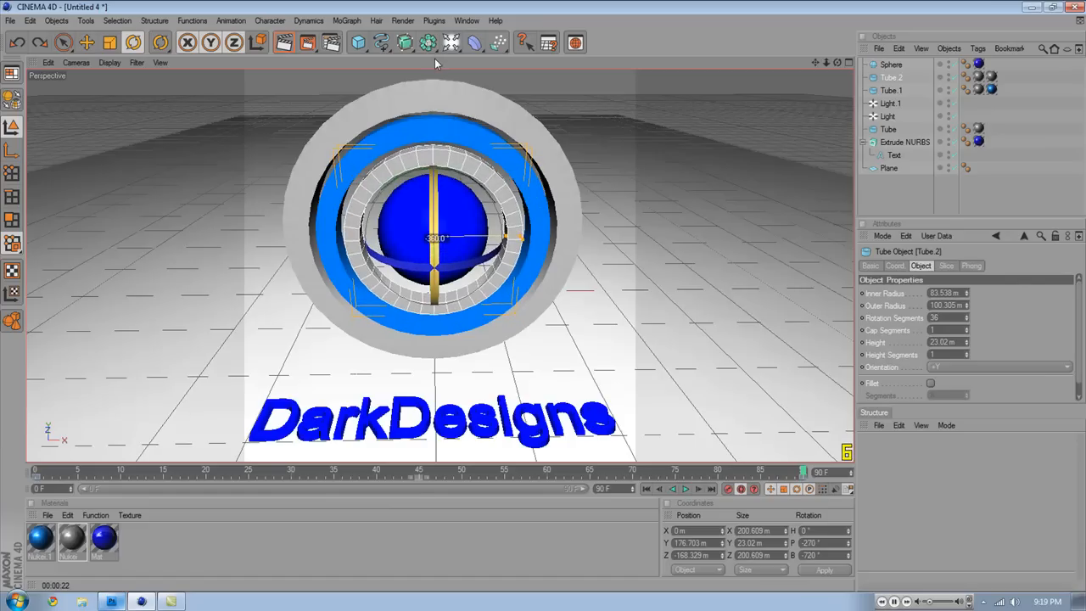
drag(479, 266, 446, 248)
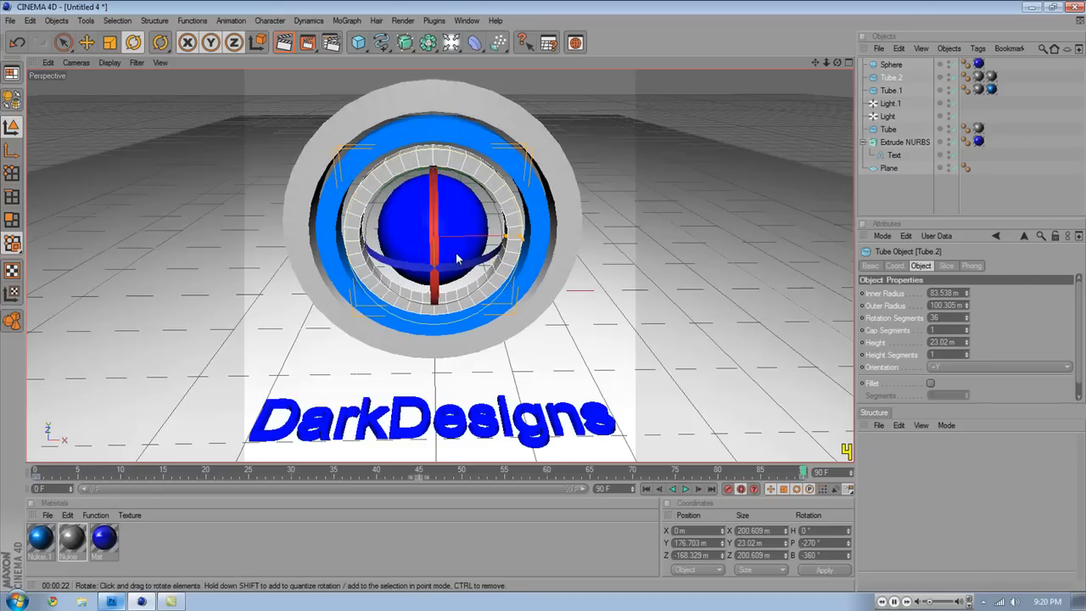
- Play the animation from the first frame with nothing selected to check how the inner ring rotates
click(645, 489)
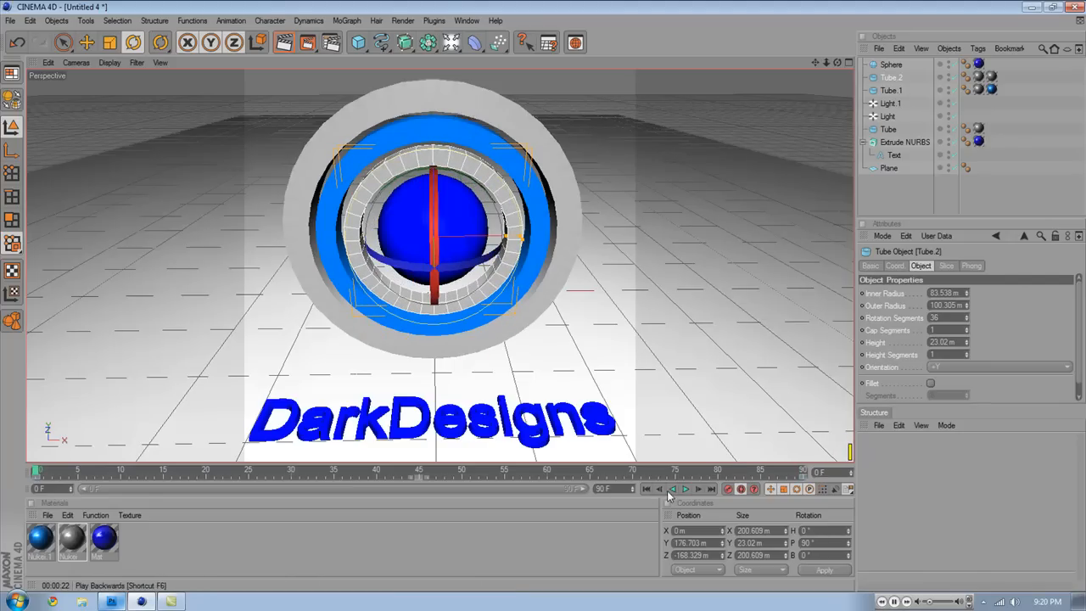
click(930, 194)
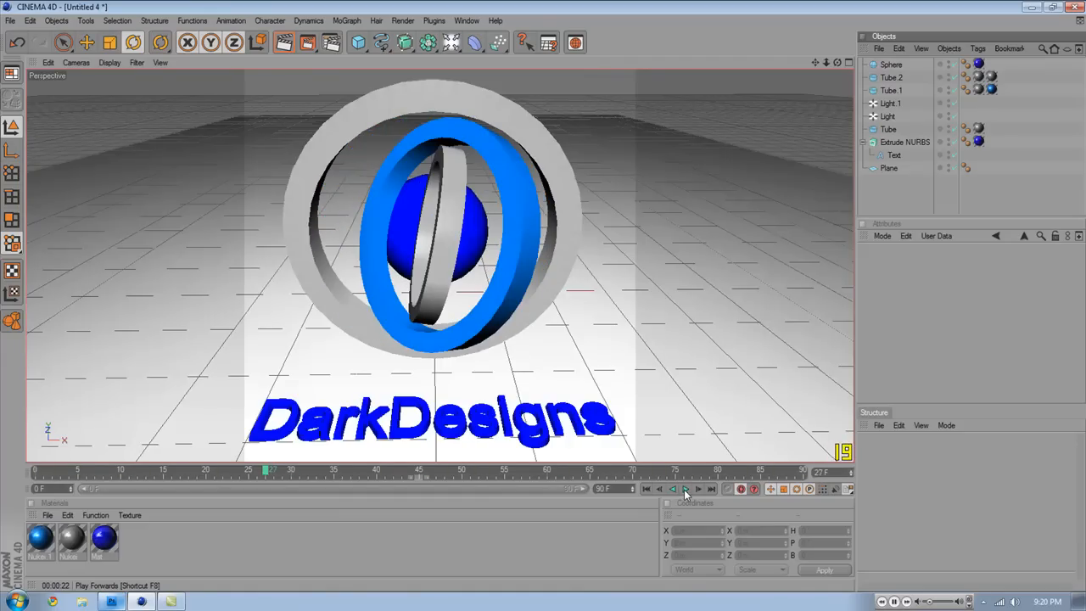
click(684, 491)
- At frame 90, rotate the Sphere to a heading of -540°
click(713, 490)
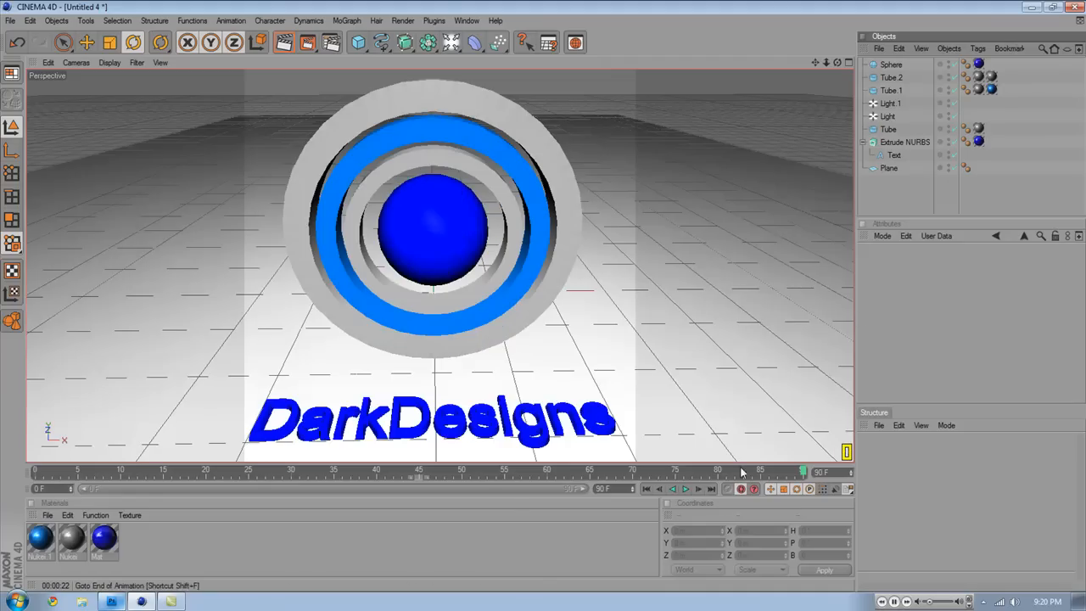
click(891, 65)
mouse_move(446, 254)
mouse_down()
mouse_move(462, 264)
mouse_move(395, 240)
mouse_move(424, 224)
mouse_move(450, 249)
mouse_up()
drag(591, 271, 554, 246)
- Play the animation to check the combined motion of the sphere and both rings, then stop playback
click(900, 586)
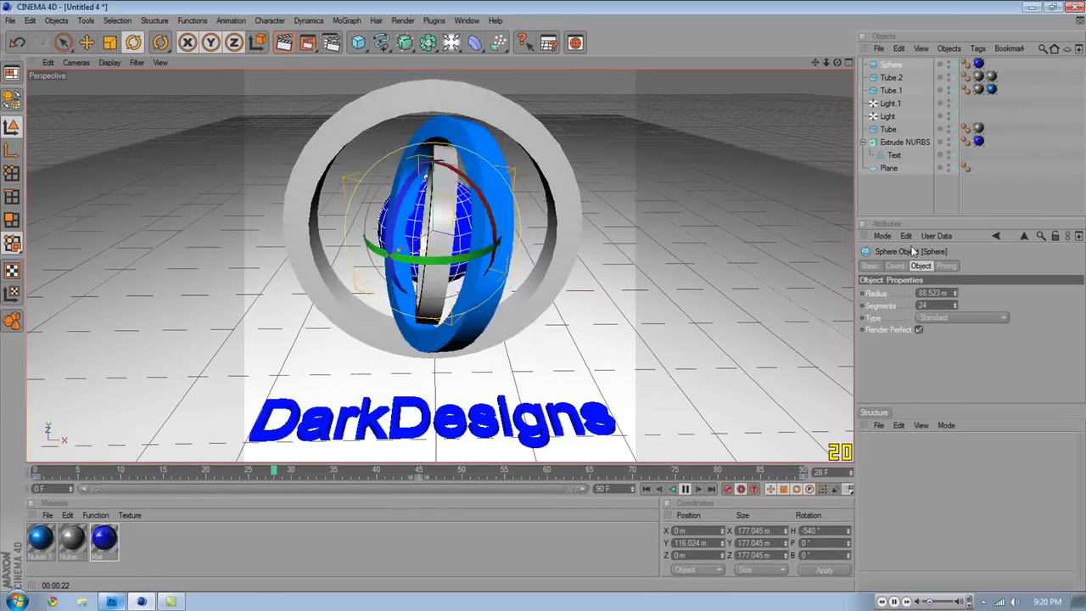
click(907, 194)
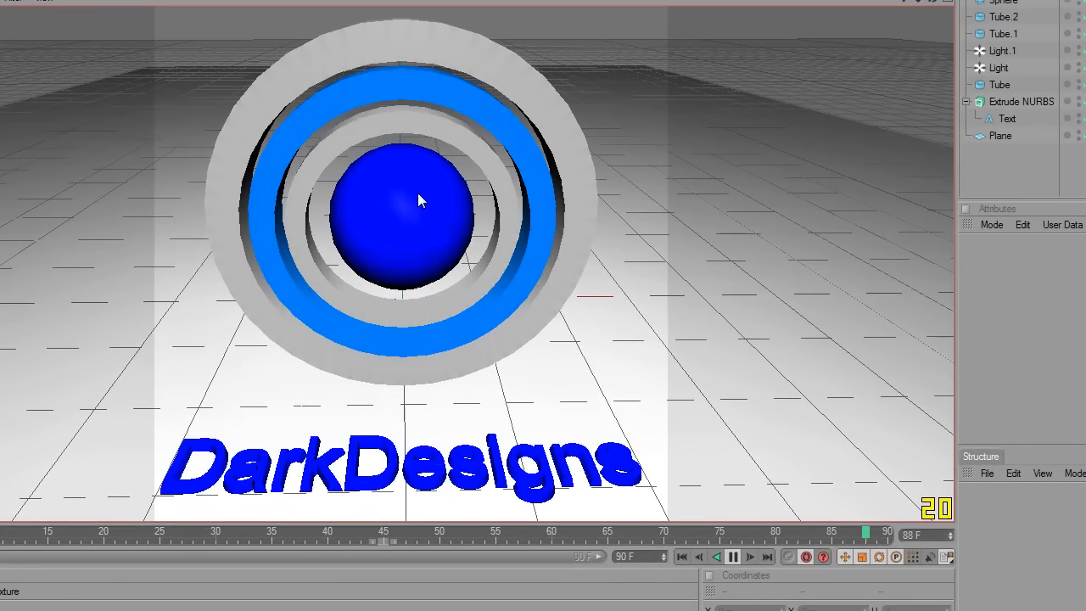
click(733, 556)
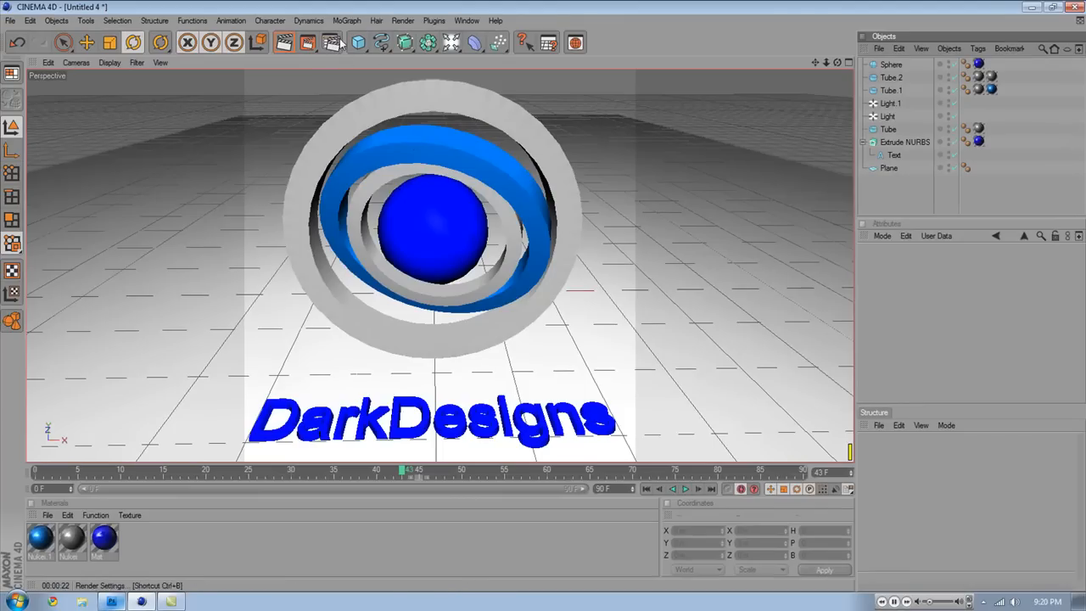
- Start a test render of the animation in the Picture Viewer and stop it after checking the first frames
click(310, 43)
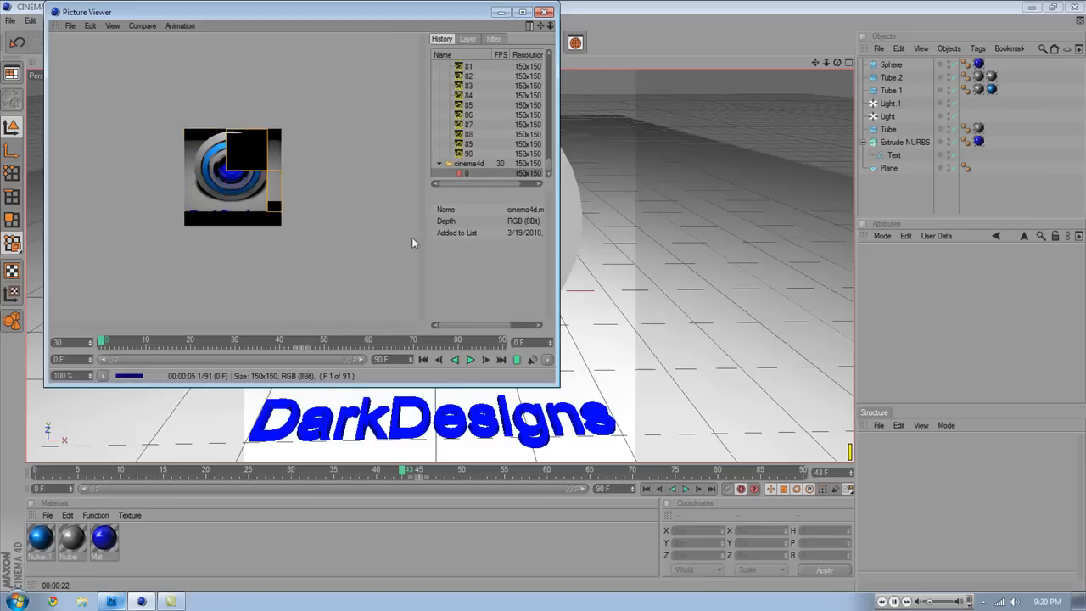
click(545, 13)
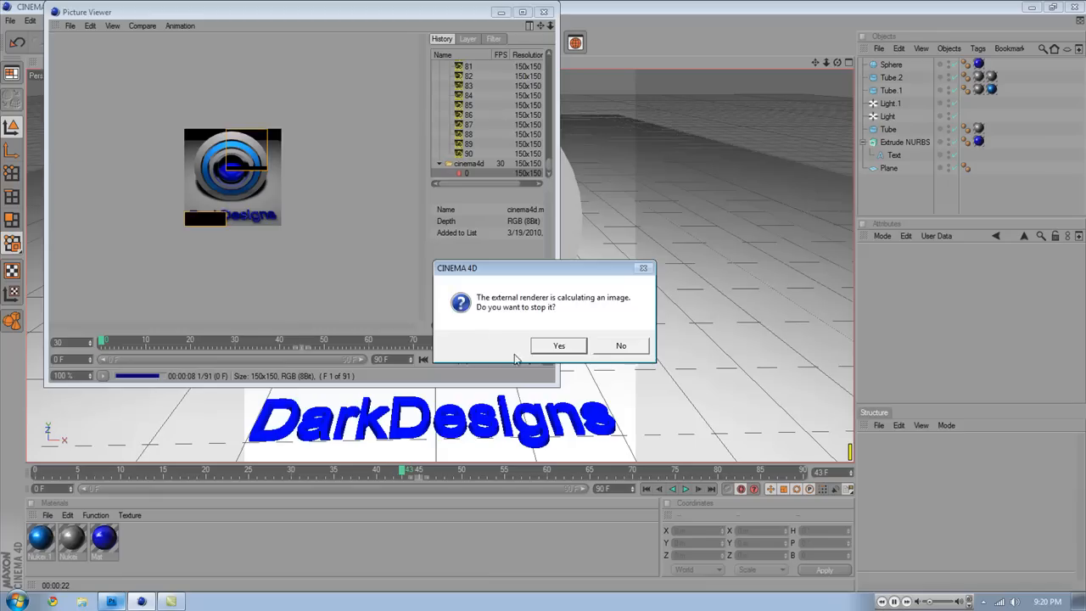
click(558, 346)
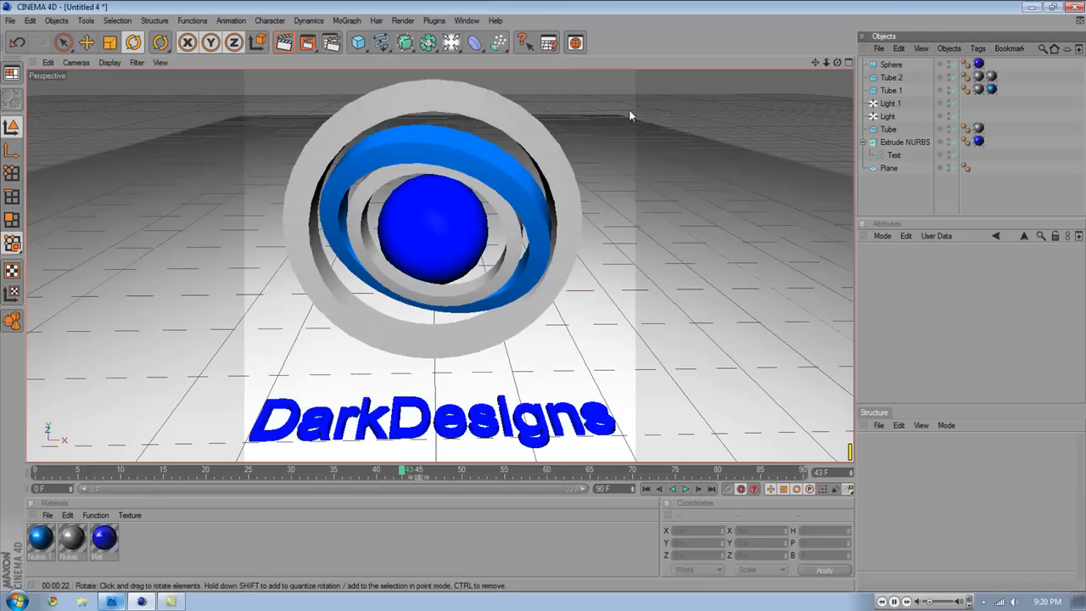
- Scale up the floor Plane to about 23705 m wide and 60840 m deep
click(891, 170)
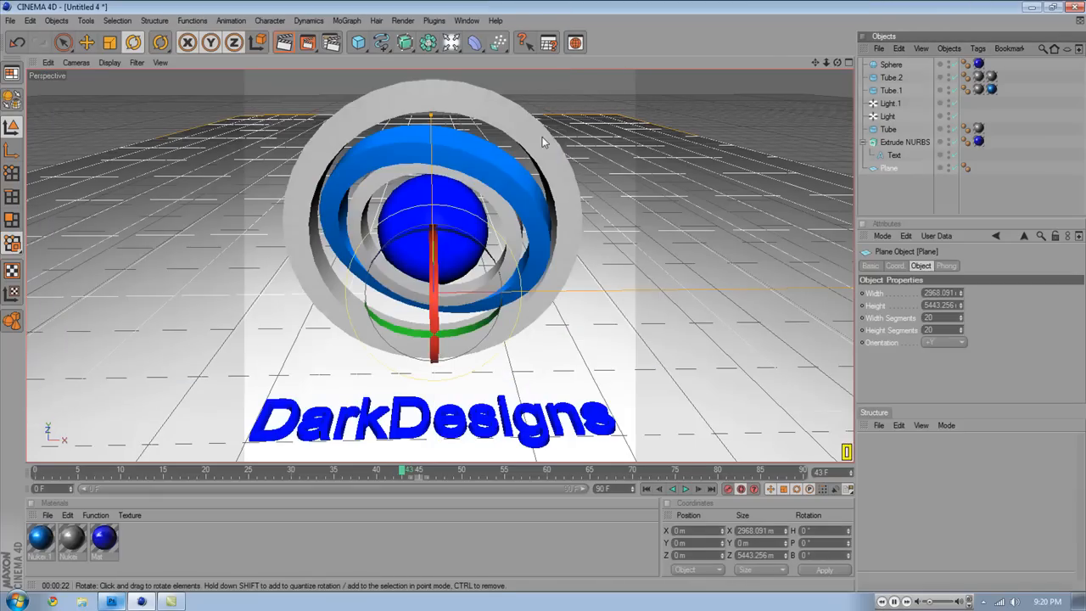
drag(432, 115, 273, 105)
click(110, 42)
drag(580, 295, 1077, 293)
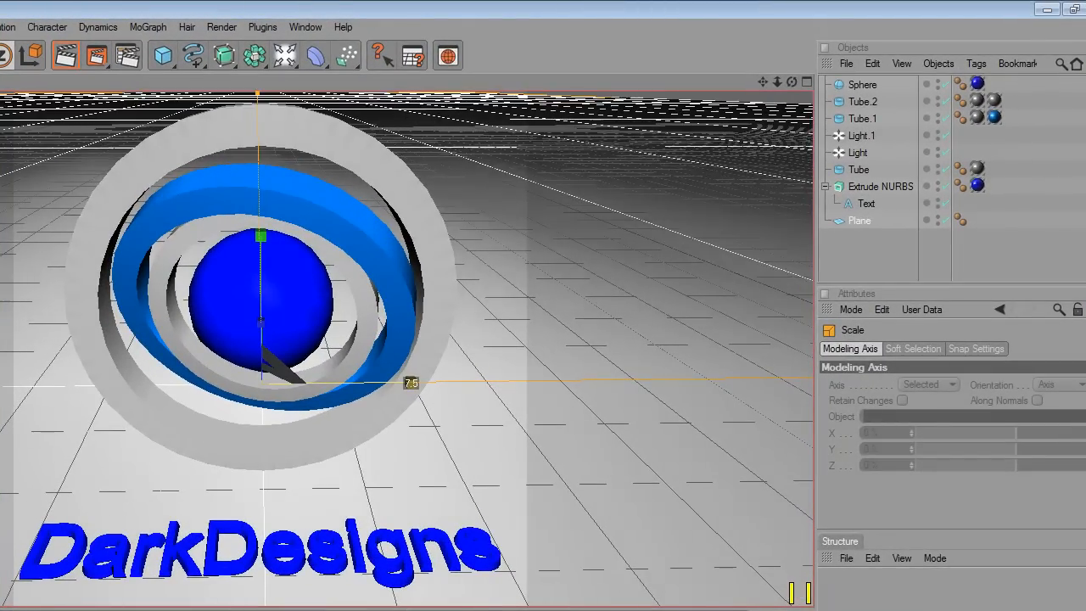
drag(623, 348, 641, 348)
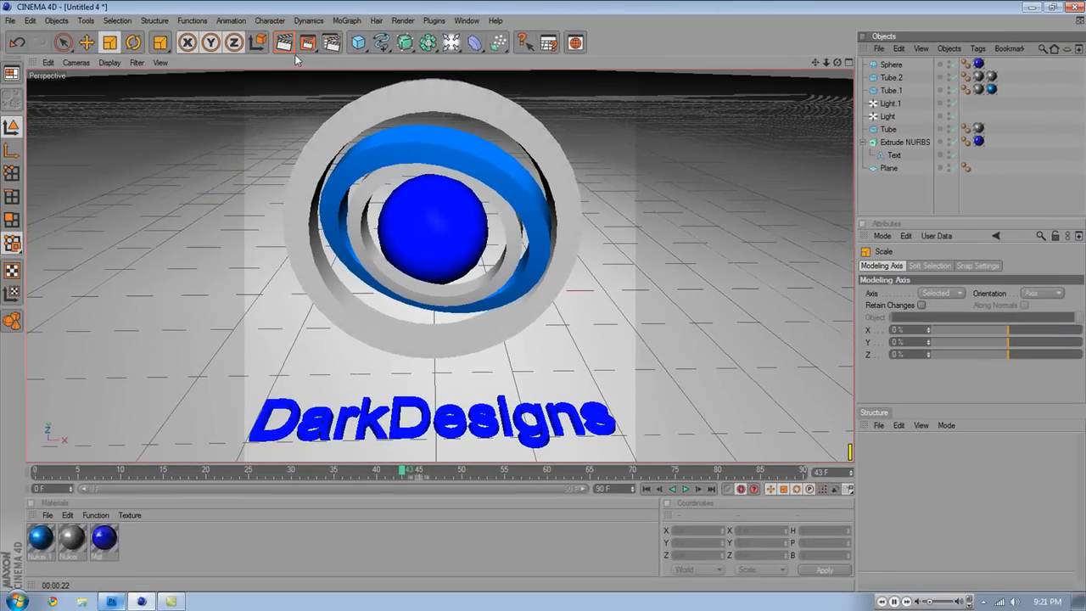
- Render the animation again as a test, overwriting cinema4d.mov, and stop the render partway through
click(307, 44)
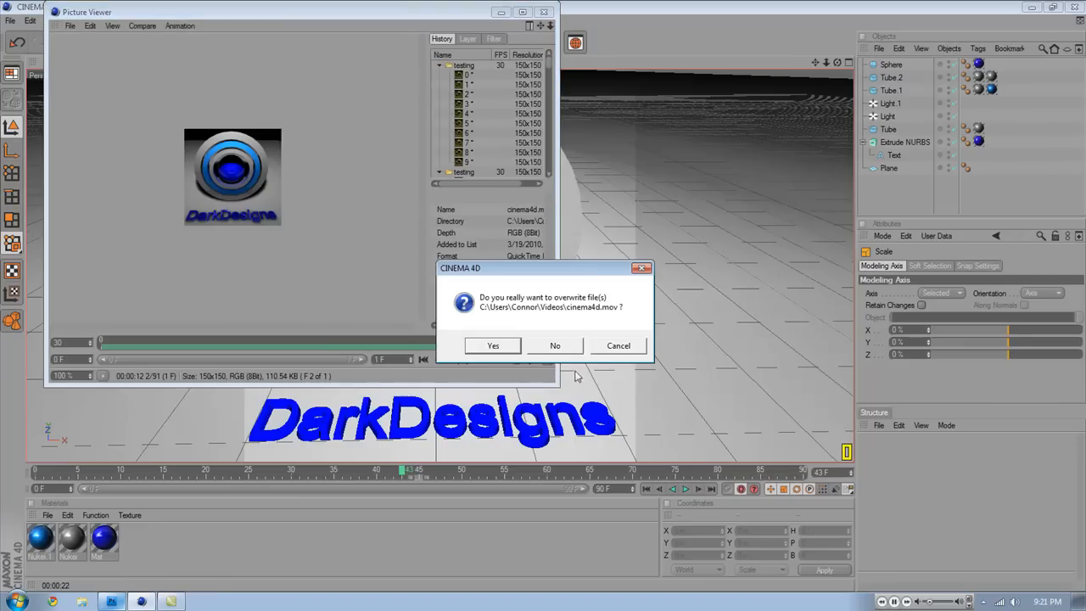
click(493, 346)
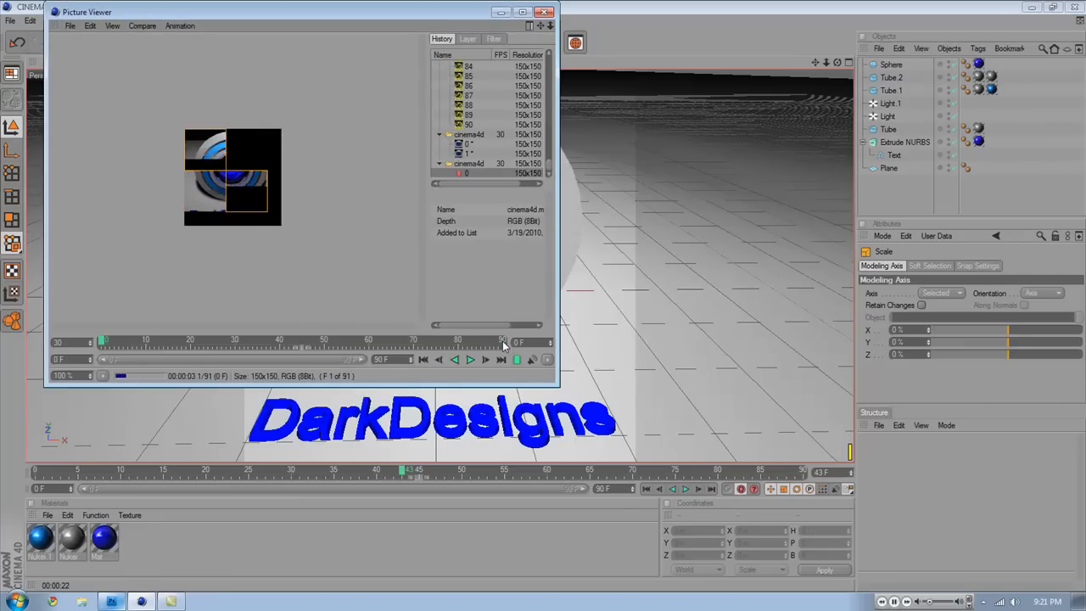
click(544, 12)
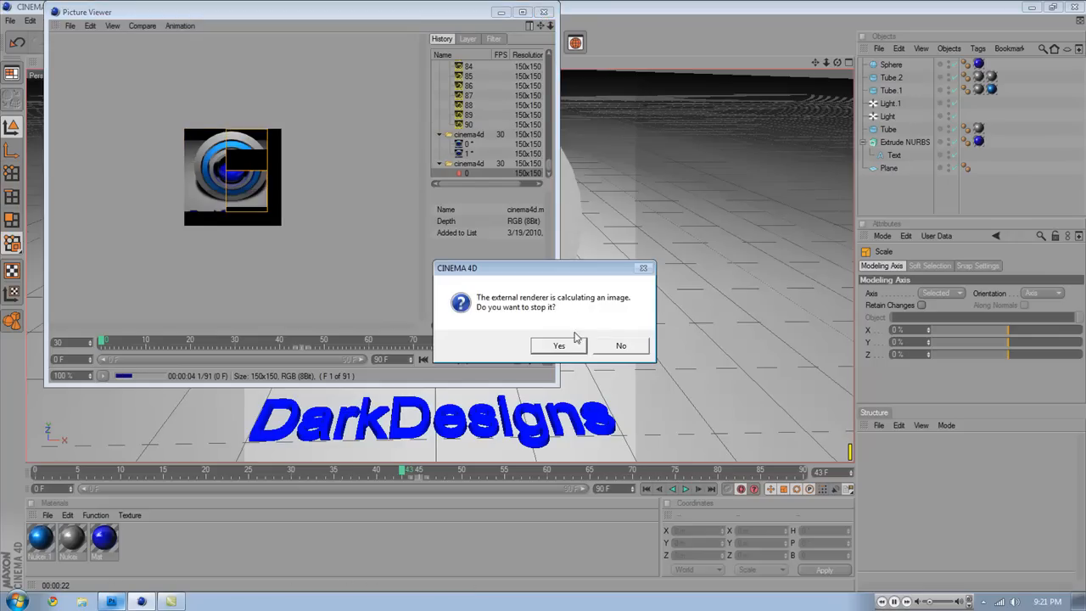
click(564, 350)
- Examine how far the enlarged Plane extends around the logo and reframe the logo in the perspective view
click(889, 169)
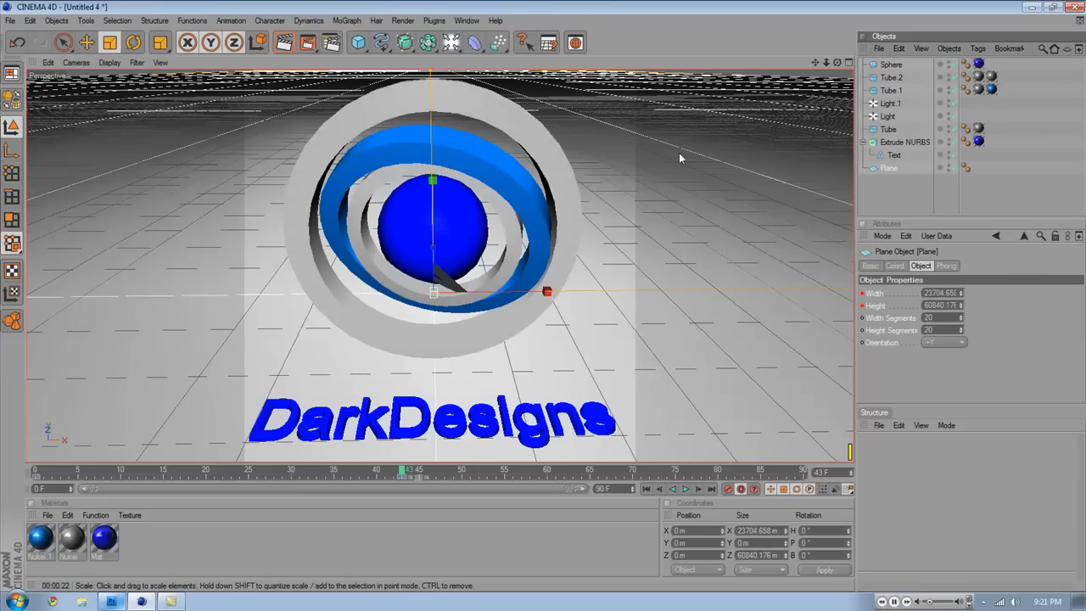
scroll(725, 122, down, 10)
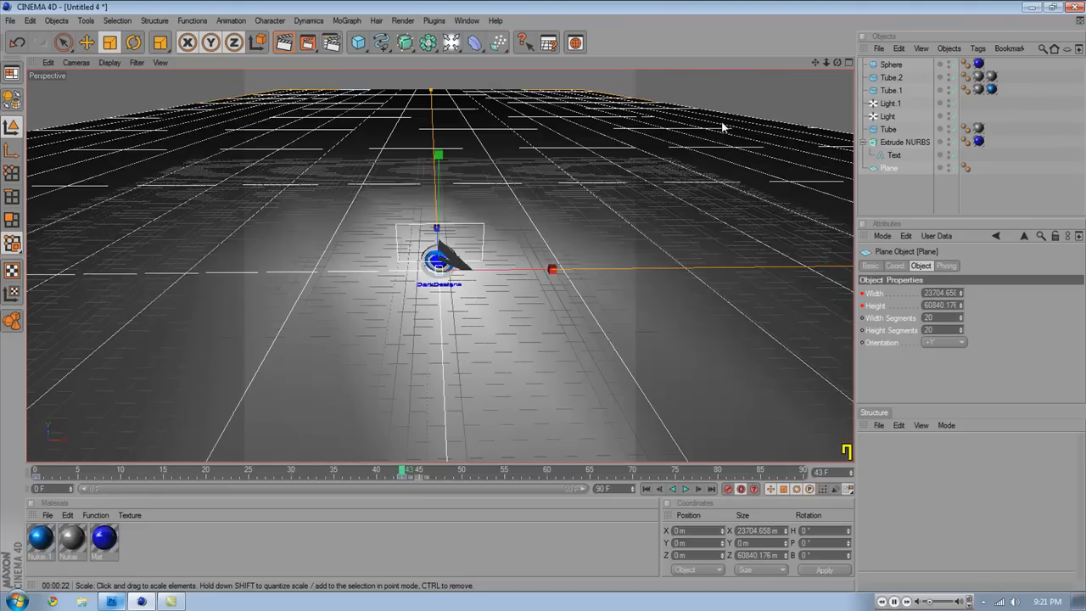
scroll(721, 122, up, 10)
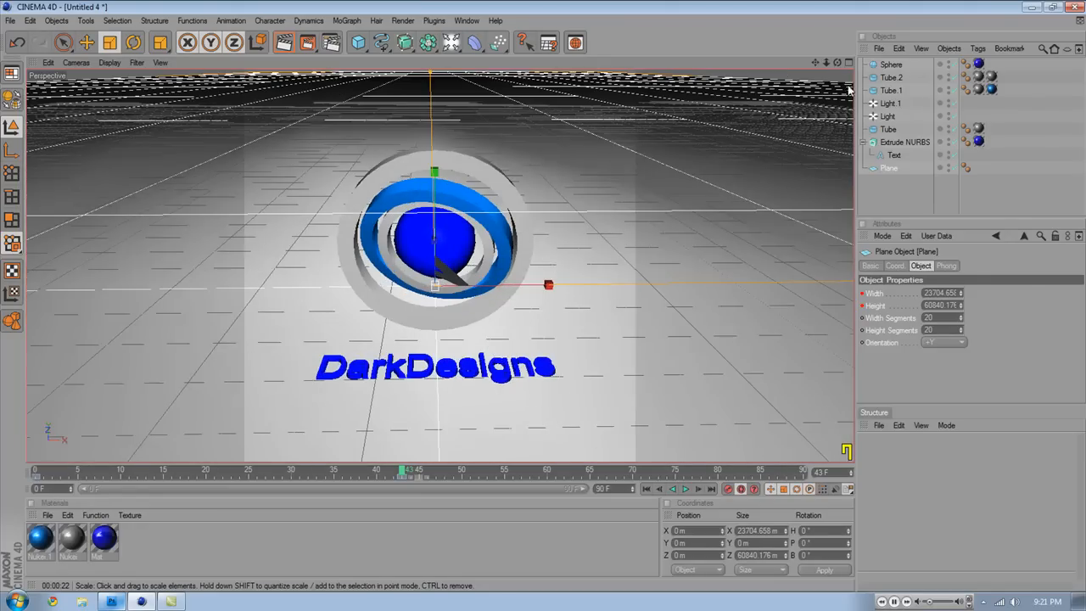
scroll(691, 142, up, 4)
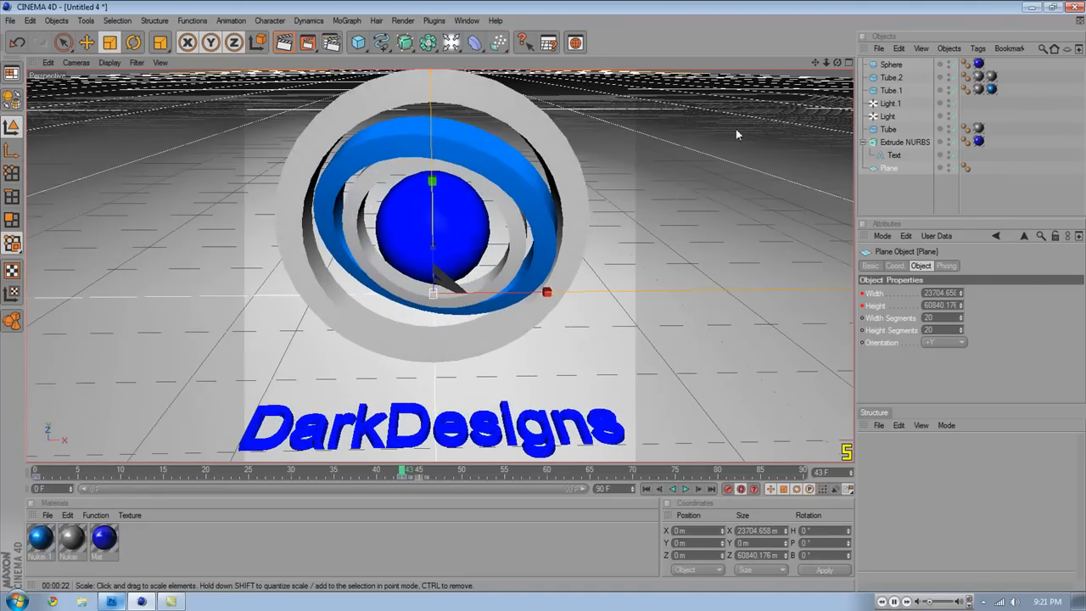
drag(838, 64, 823, 67)
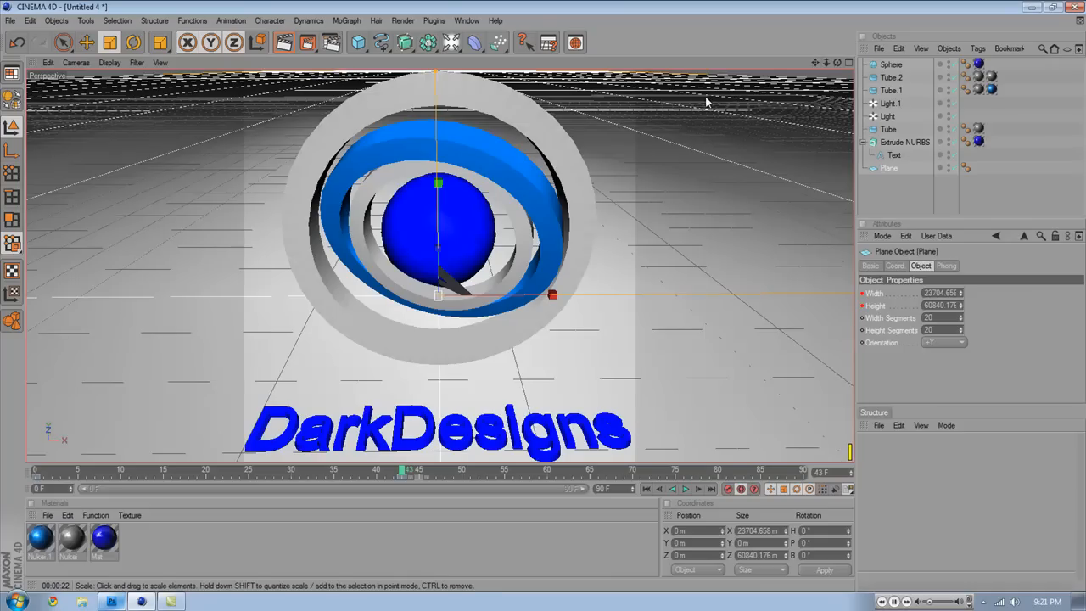
click(890, 189)
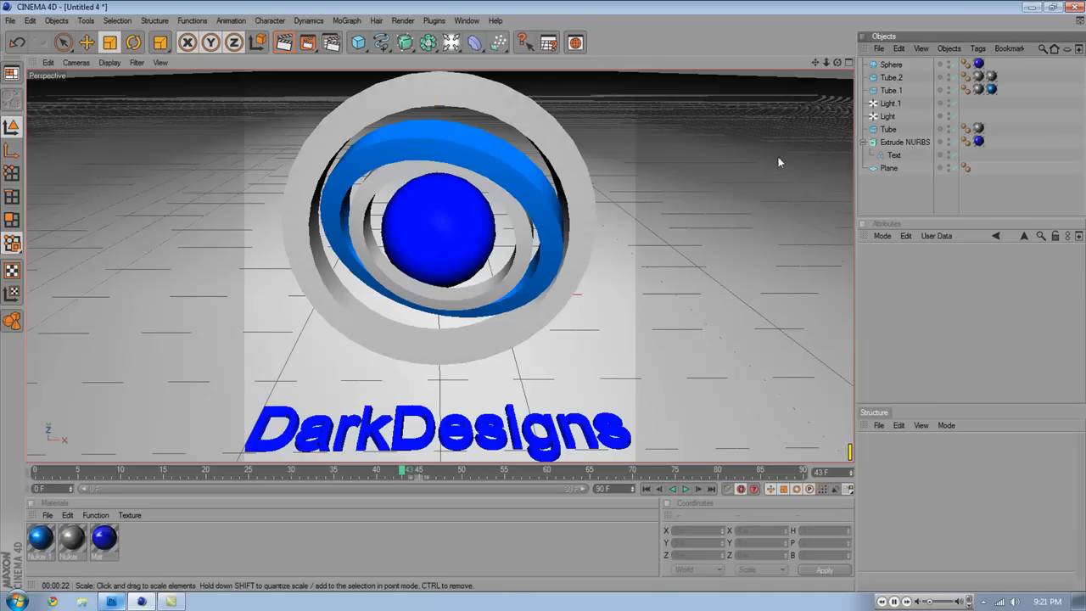
- Shift the floor Plane to X -2.165 m and scale it up to about 50538 m by 129711 m
click(896, 168)
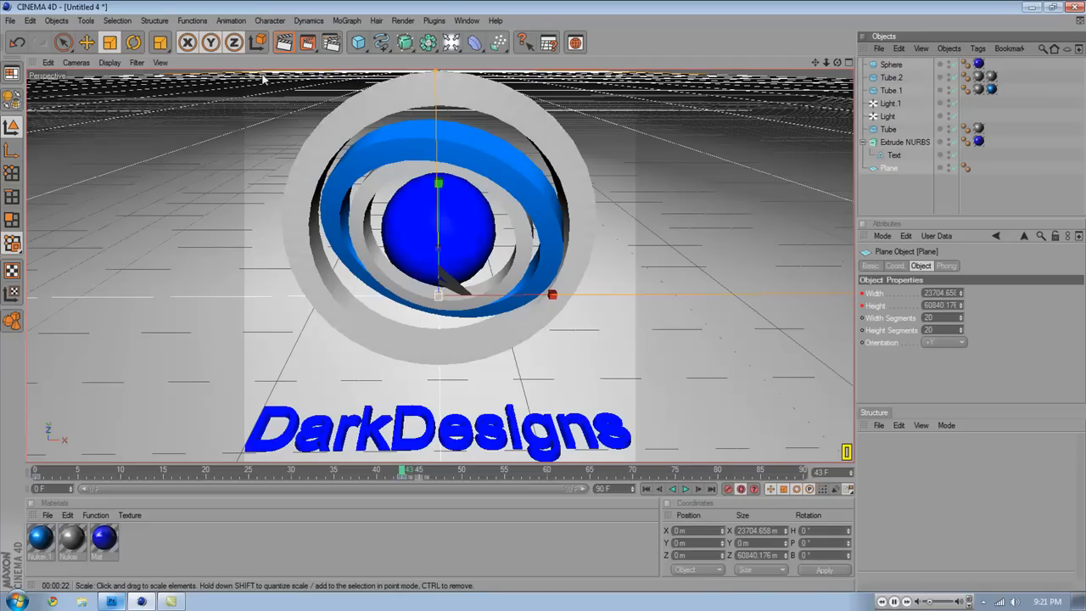
click(88, 42)
mouse_move(552, 294)
mouse_down()
mouse_move(851, 294)
mouse_move(290, 295)
mouse_move(618, 296)
mouse_move(528, 299)
mouse_move(547, 295)
mouse_up()
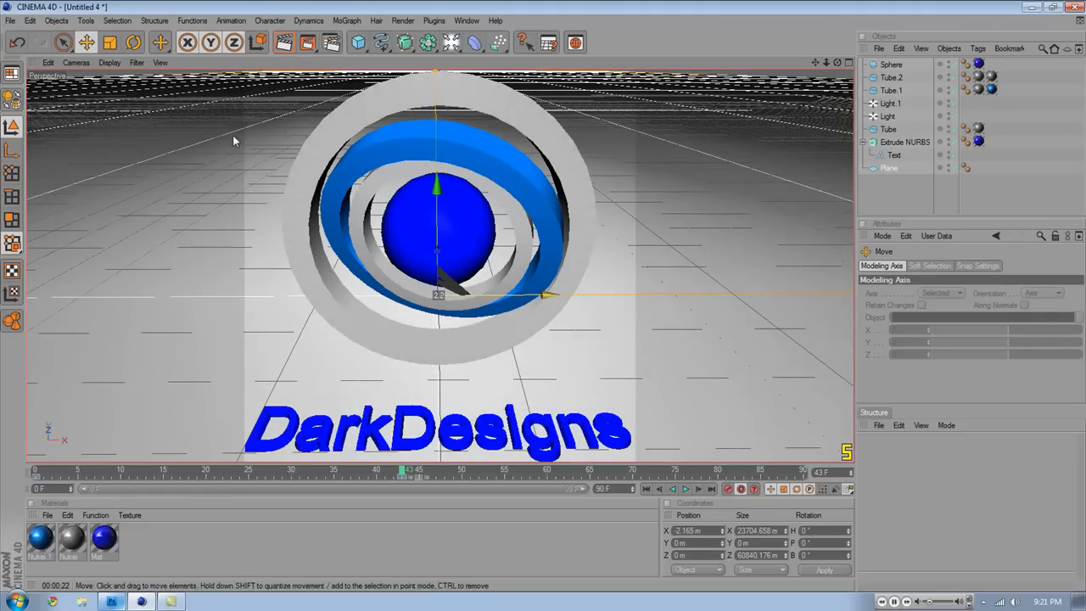
key(t)
drag(438, 185, 437, 127)
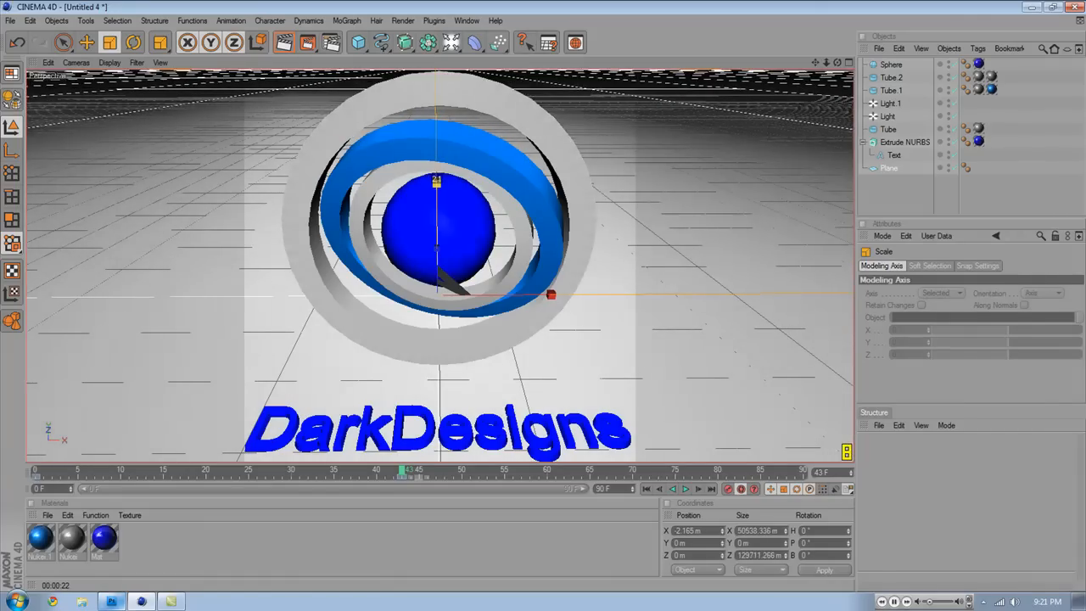
click(894, 187)
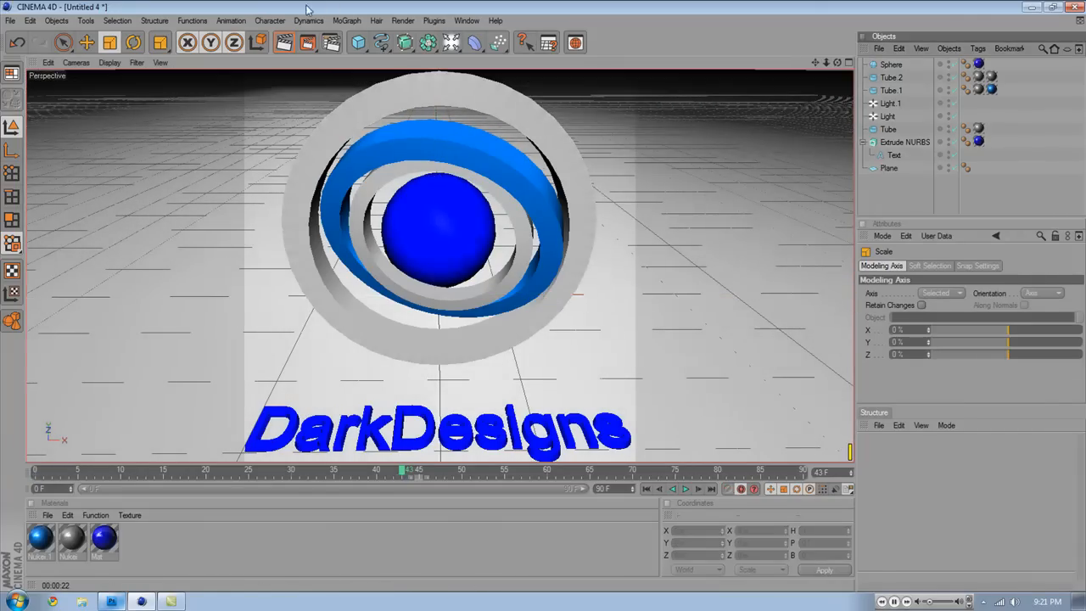
- Reframe the logo and DarkDesigns text in the perspective view and render the animation to the Picture Viewer, overwriting cinema4d.mov
drag(837, 63, 823, 46)
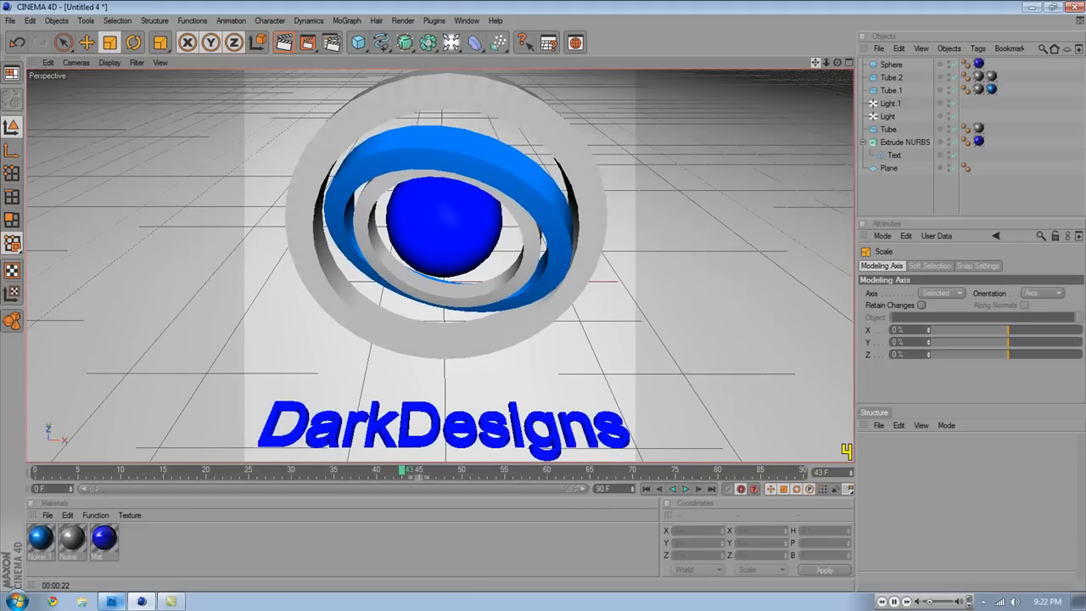
drag(826, 62, 822, 62)
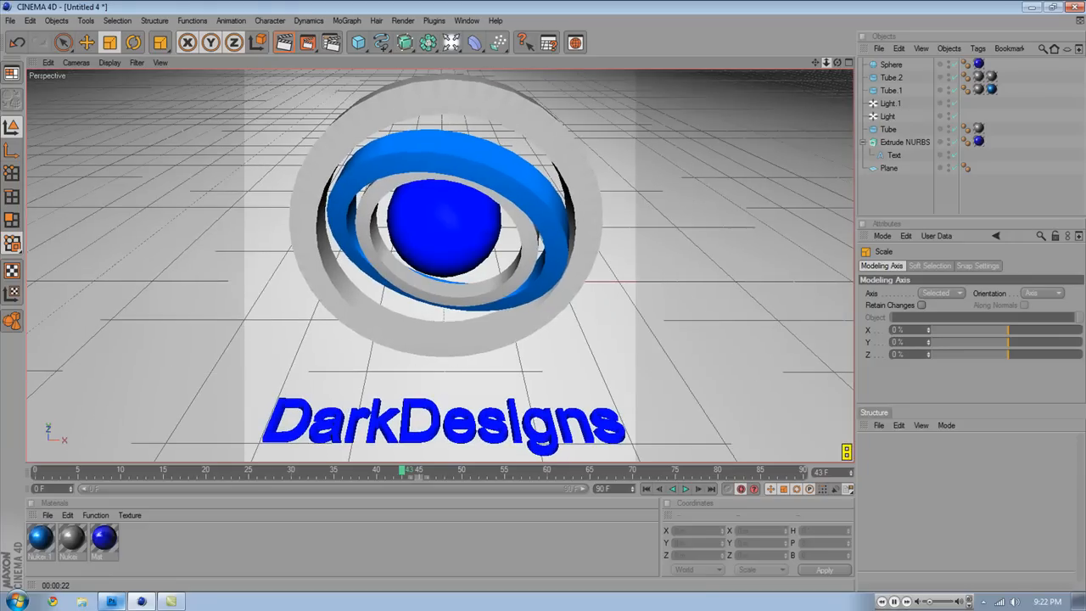
click(307, 42)
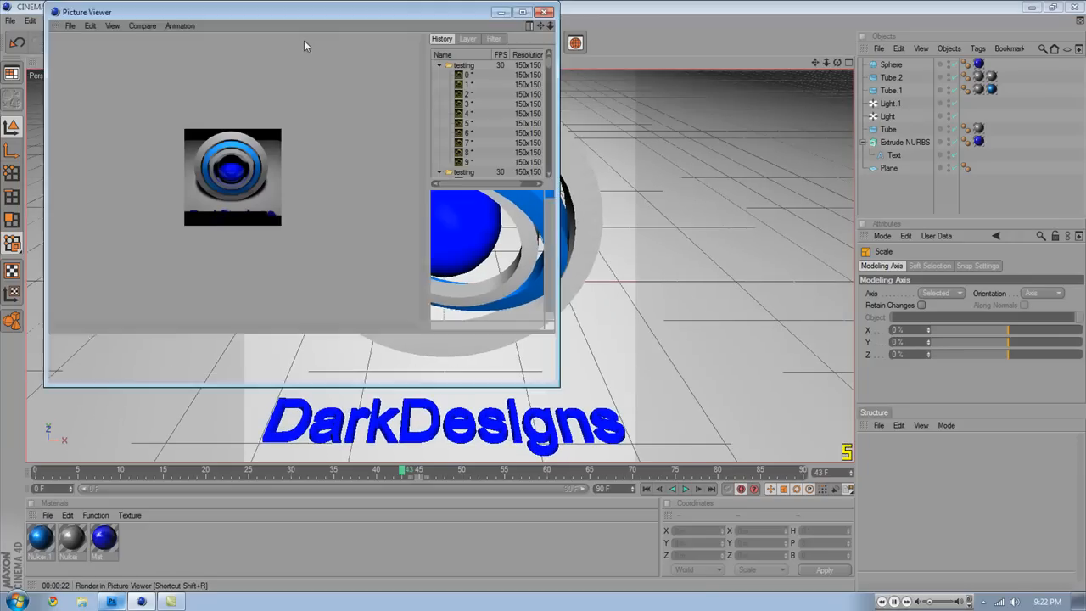
click(500, 345)
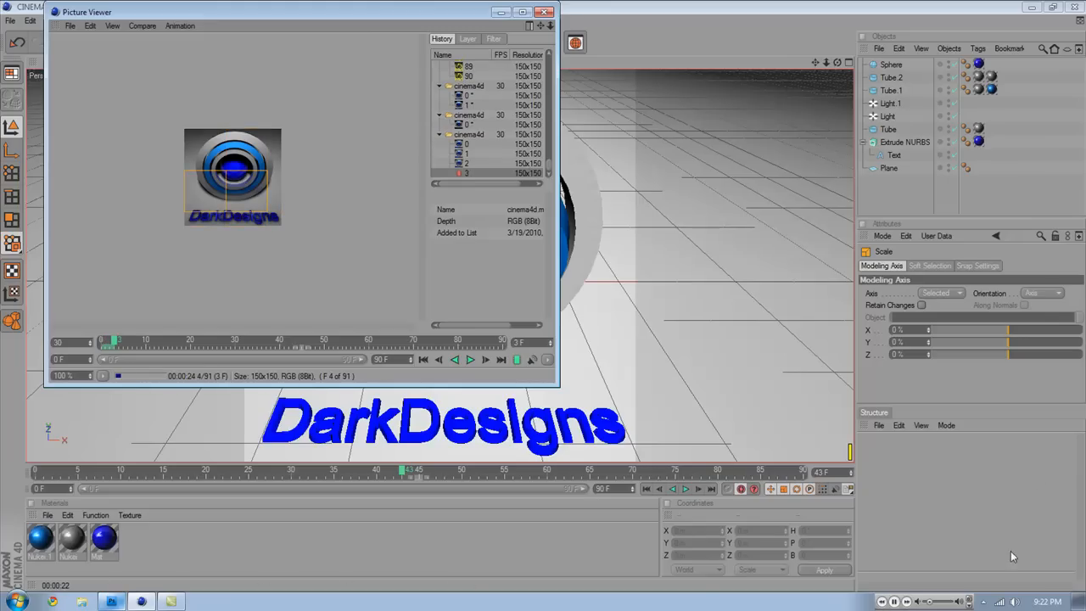
click(981, 603)
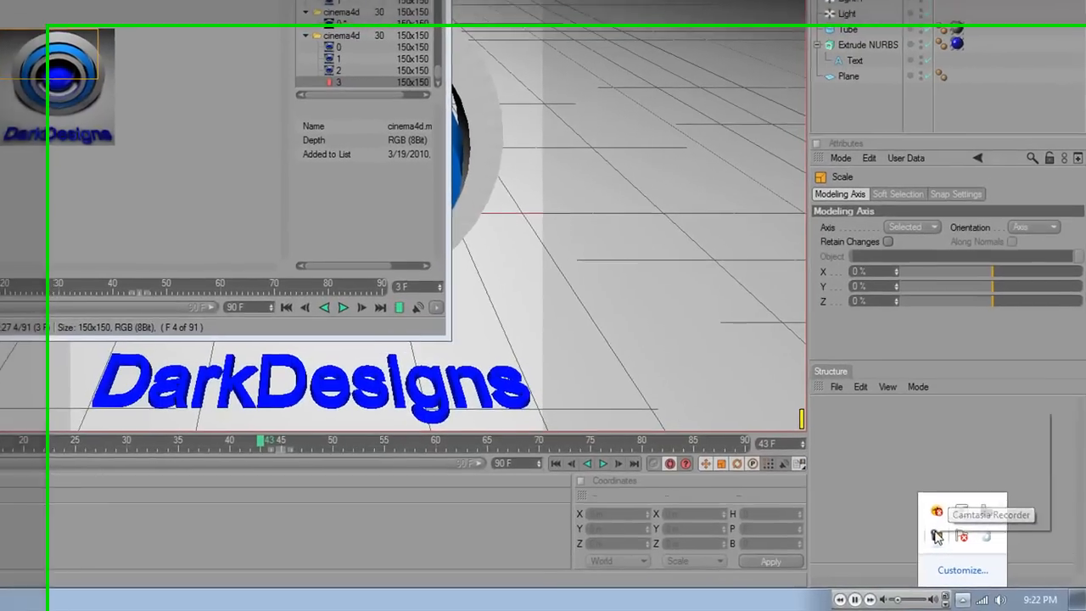
right_click(987, 548)
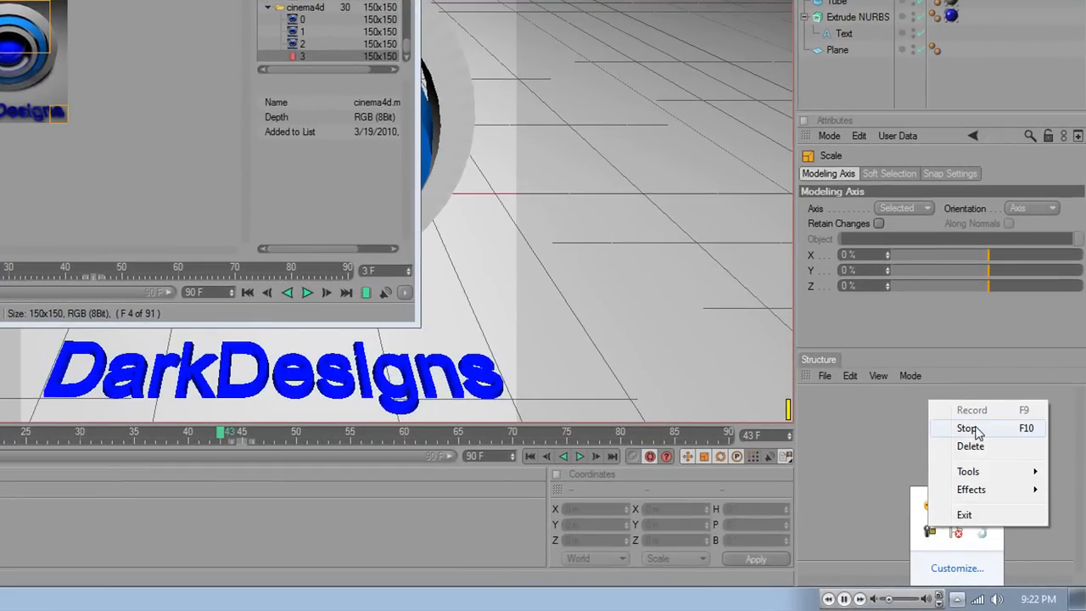
mouse_move(984, 475)
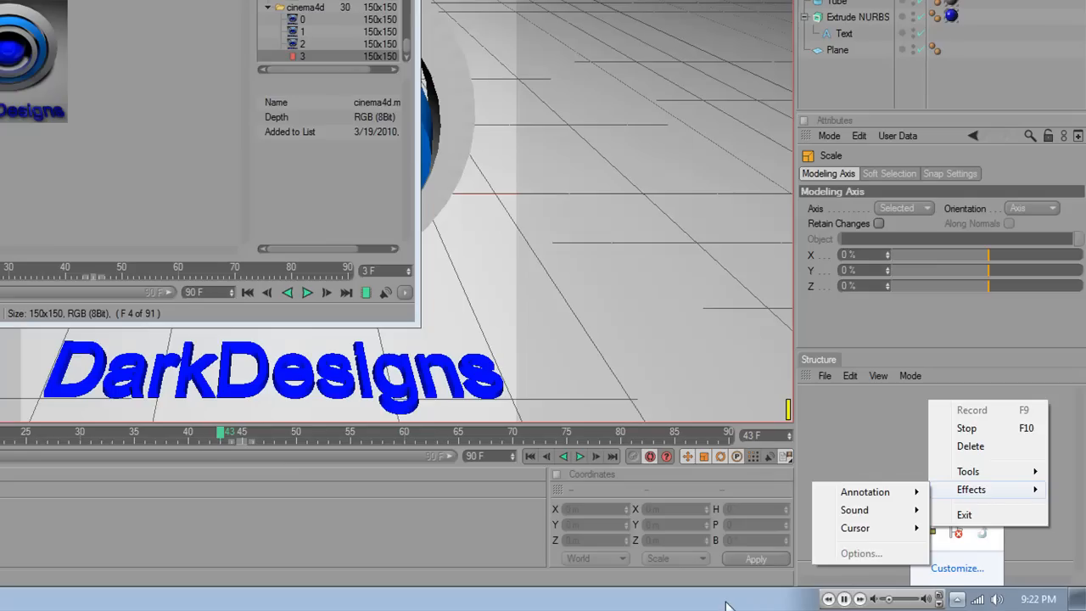
click(959, 432)
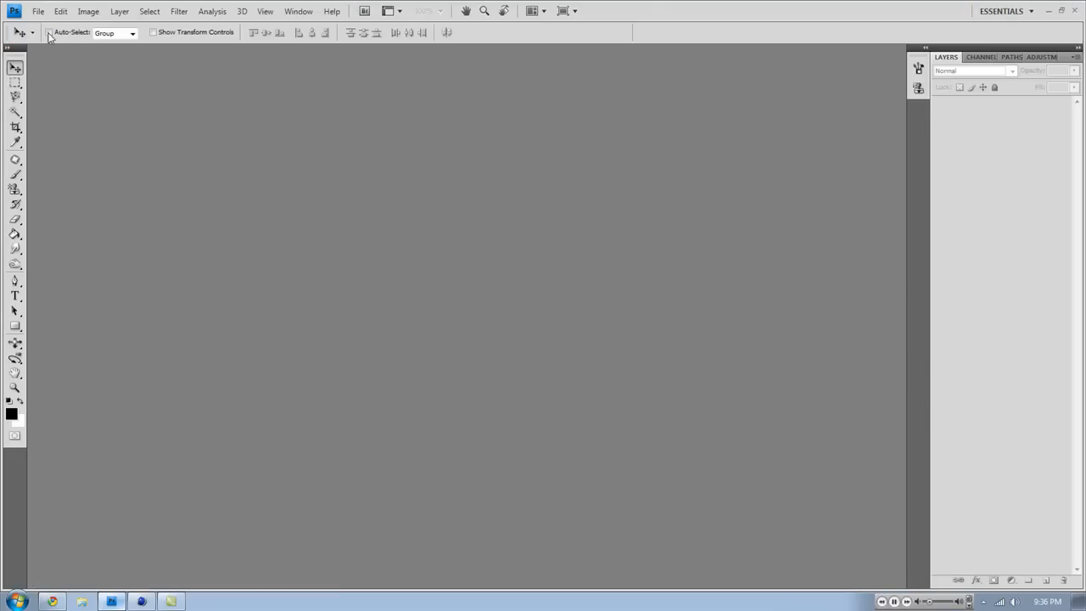
- Switch to Photoshop and import the cinema4d video to layers, from beginning to end, as a frame animation
click(39, 11)
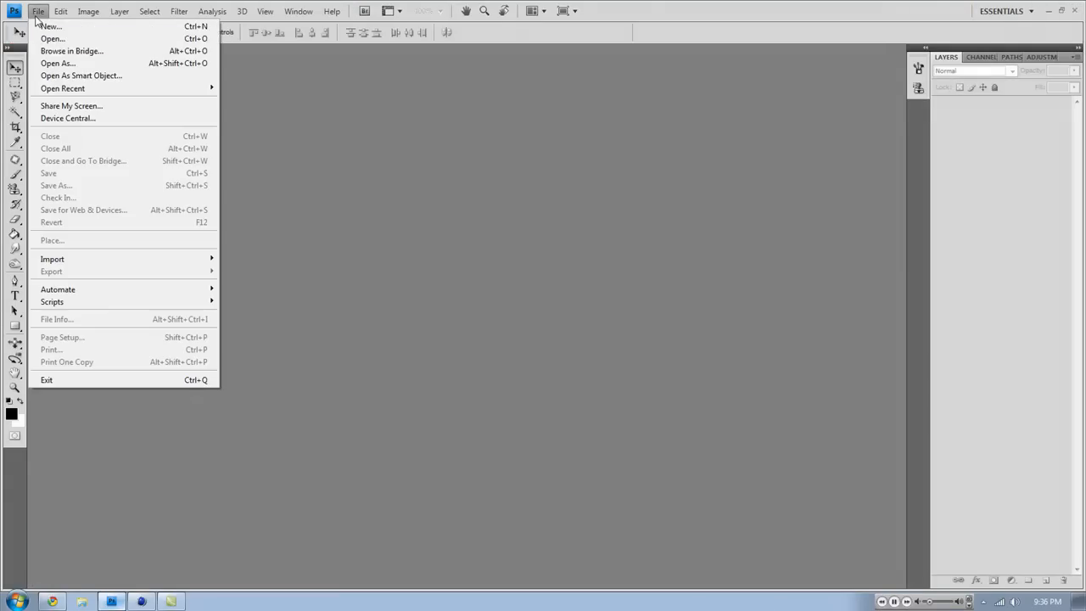
mouse_move(116, 262)
click(288, 273)
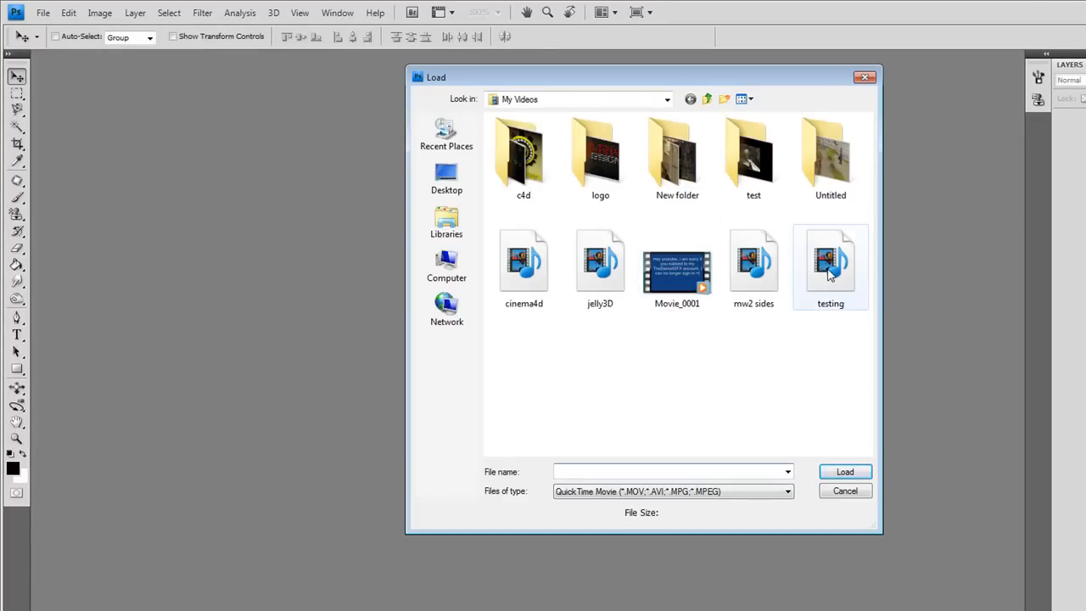
click(525, 267)
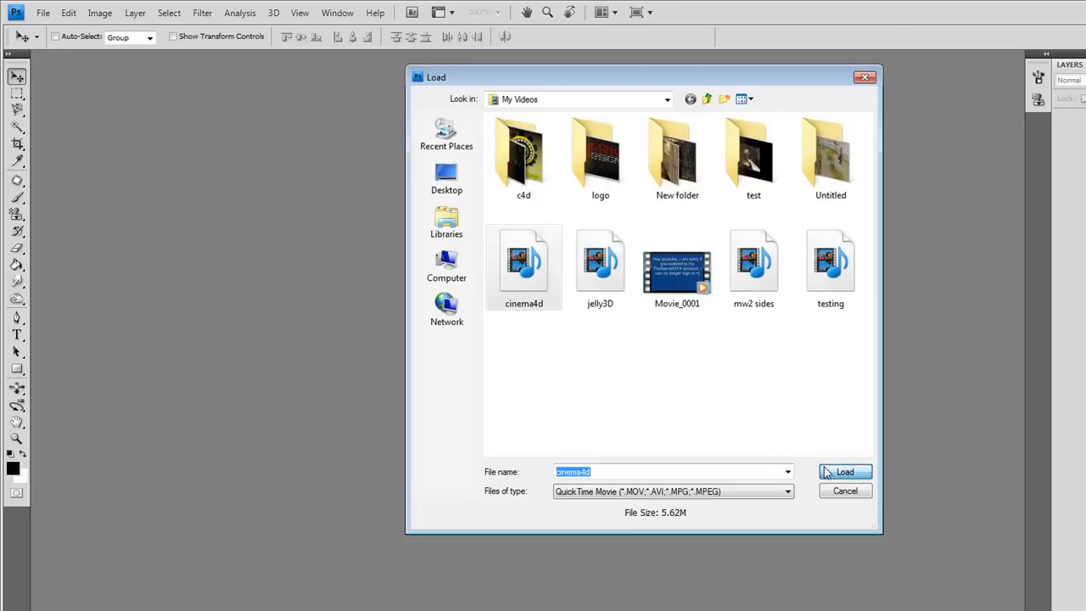
click(826, 472)
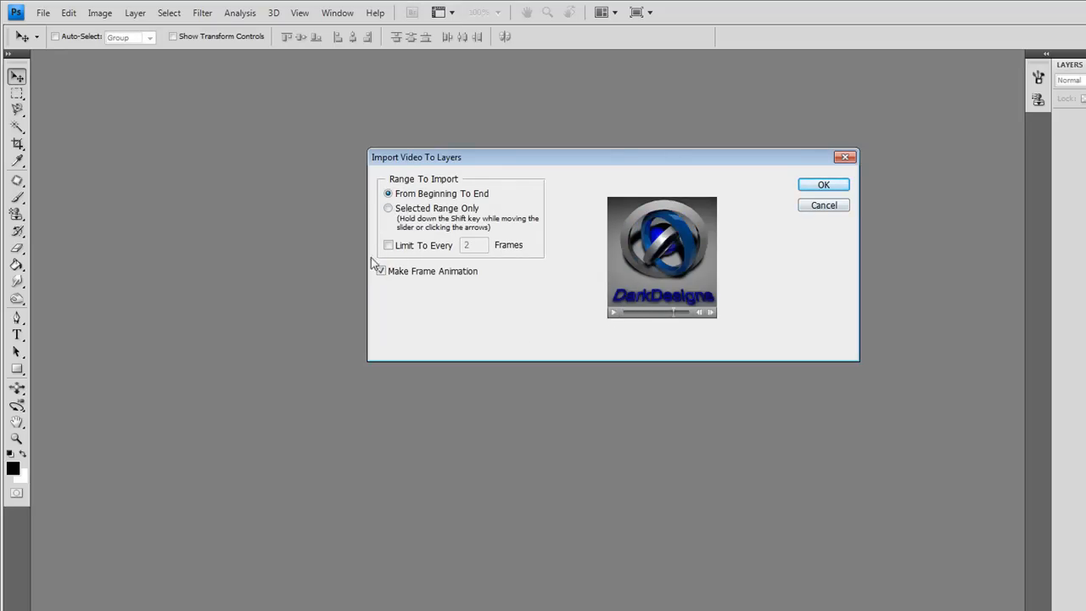
click(827, 185)
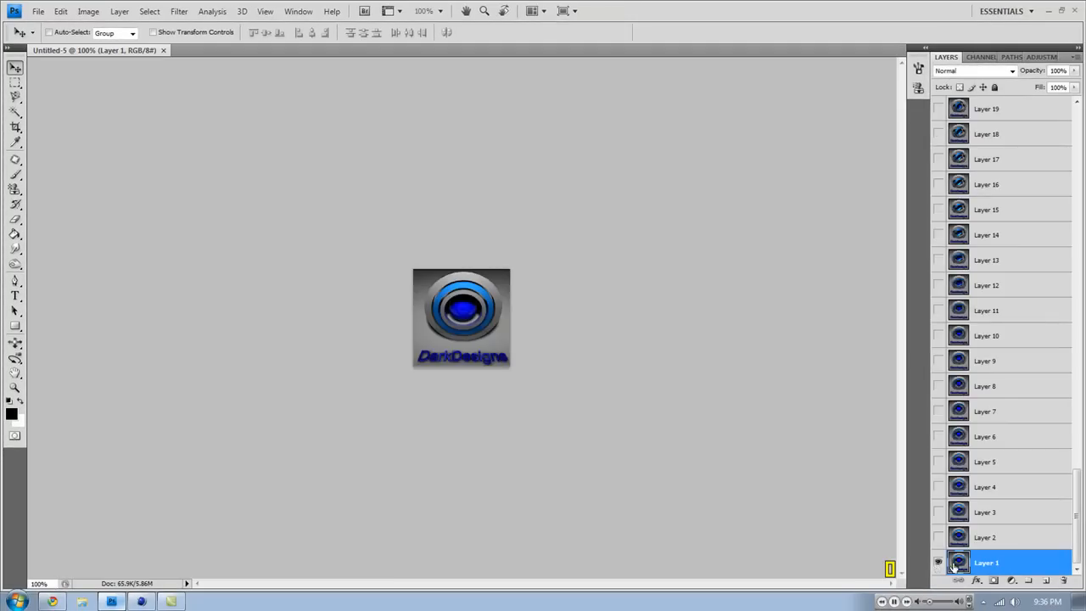
- Add a new empty layer above Layer 91 at the top of the frame layers
drag(1077, 536, 1076, 327)
drag(1083, 224, 1072, 509)
drag(1078, 500, 1073, 106)
click(1005, 112)
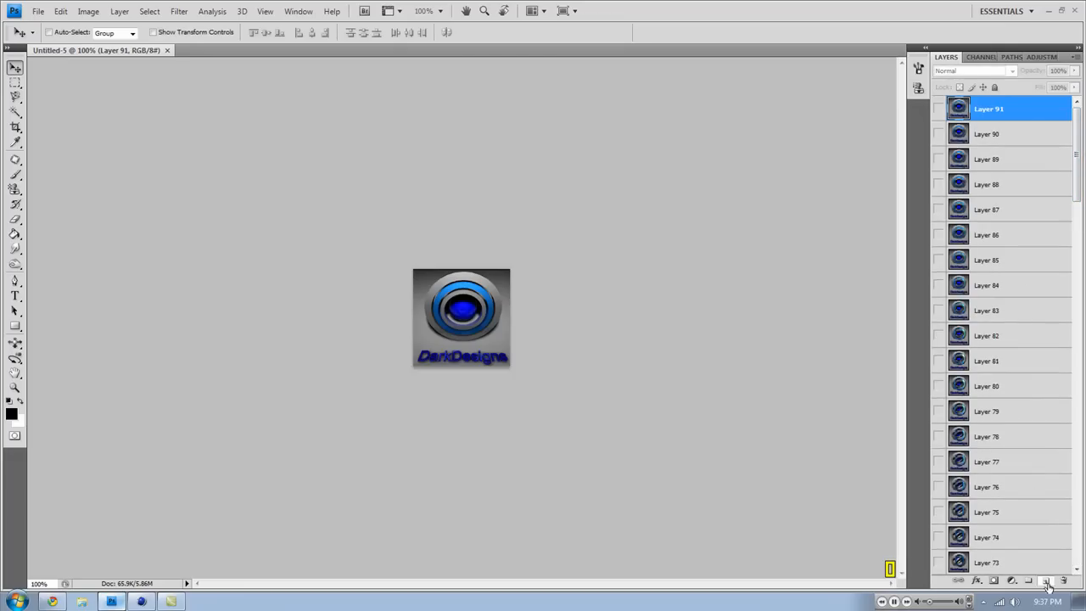
key(ctrl+shift+alt+n)
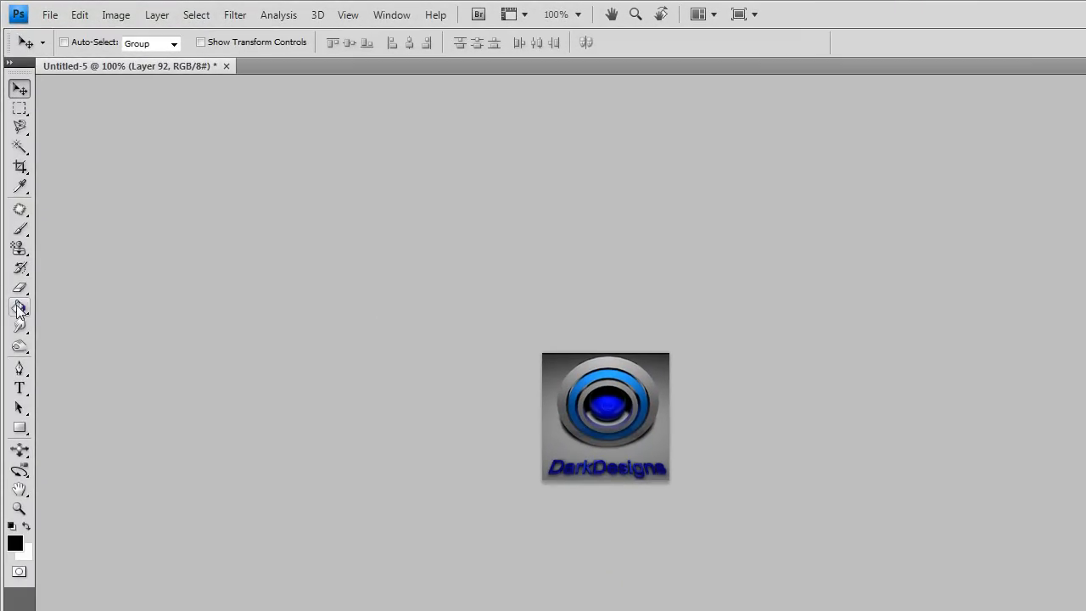
- Paint a black border around the image edges on the new layer with a 25 px brush
click(19, 229)
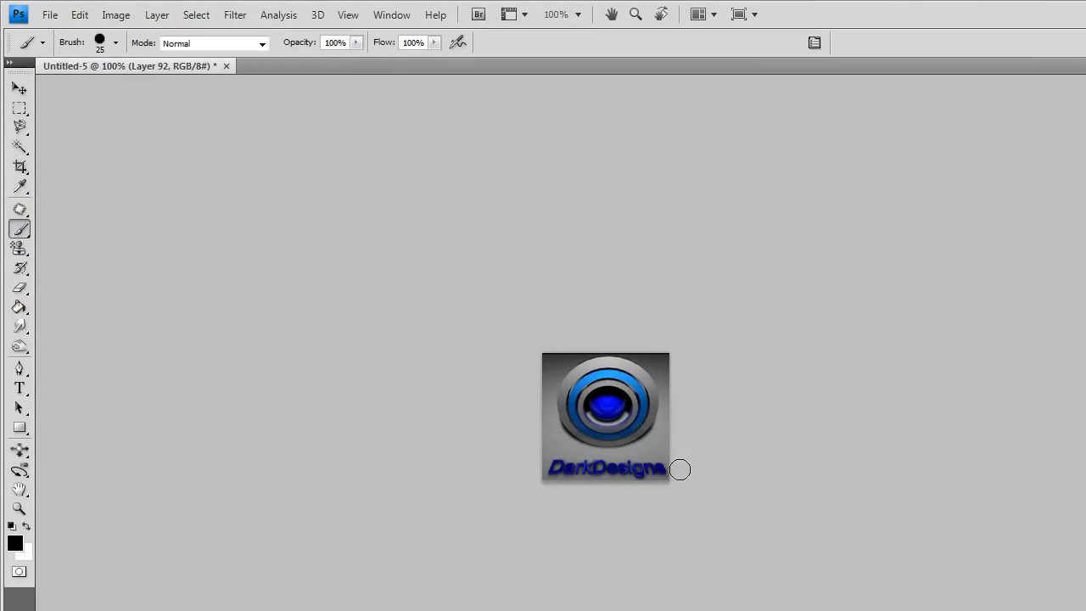
drag(649, 483, 669, 475)
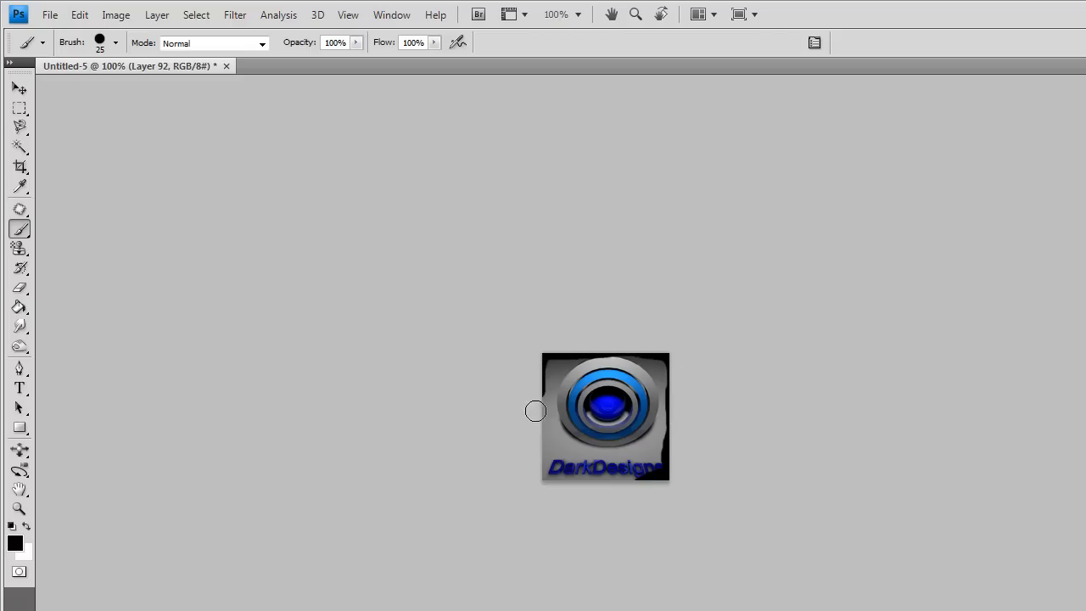
drag(544, 467, 560, 479)
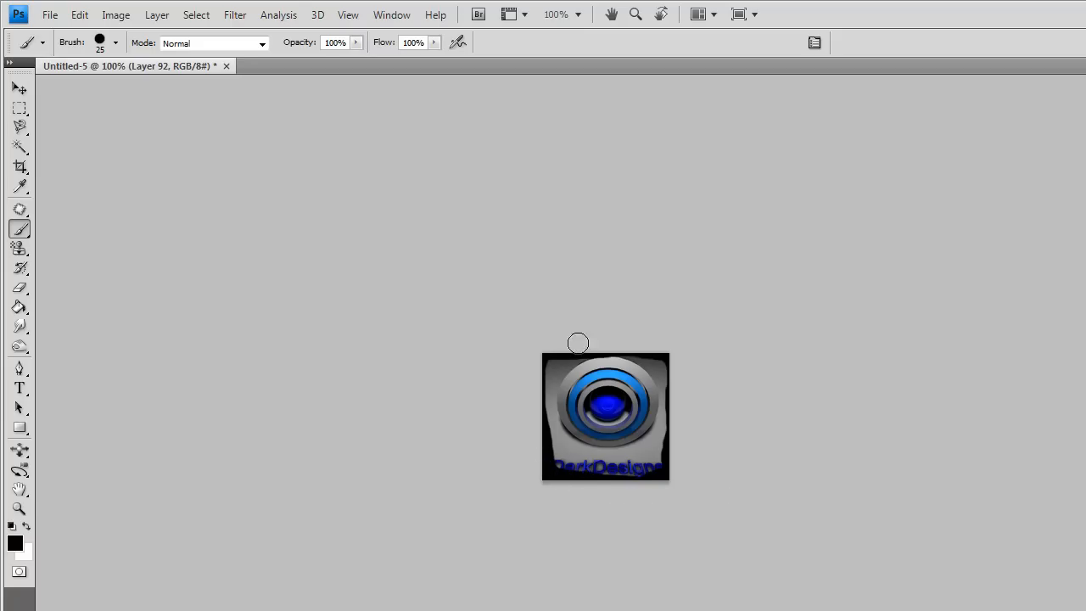
- Preview a Gaussian Blur with a 14.8 pixel radius on the black border, cancel it and delete the border layer
click(196, 14)
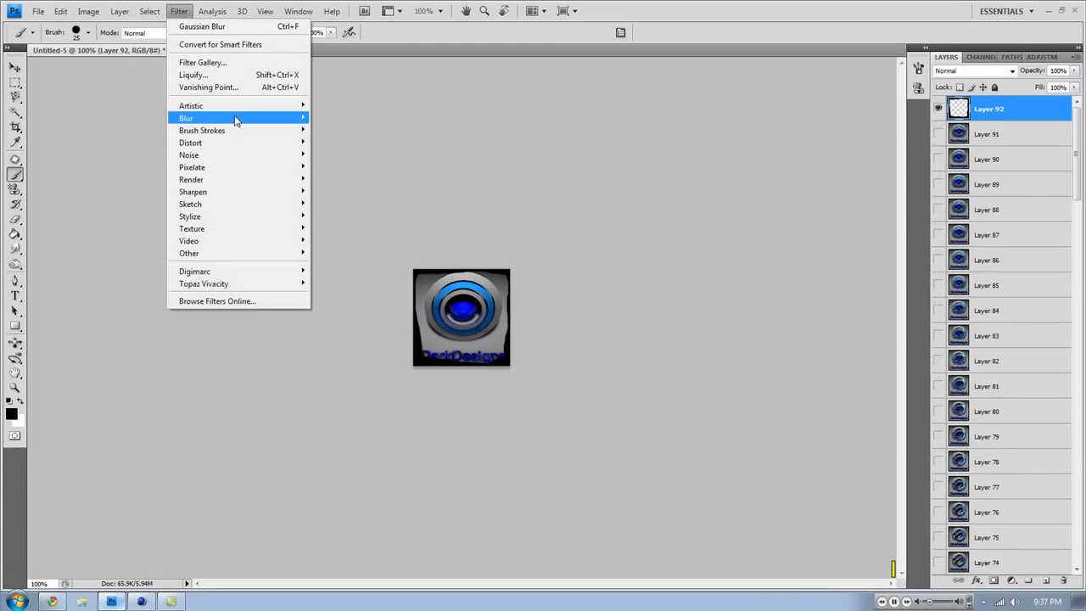
mouse_move(237, 118)
click(347, 171)
drag(653, 293, 676, 294)
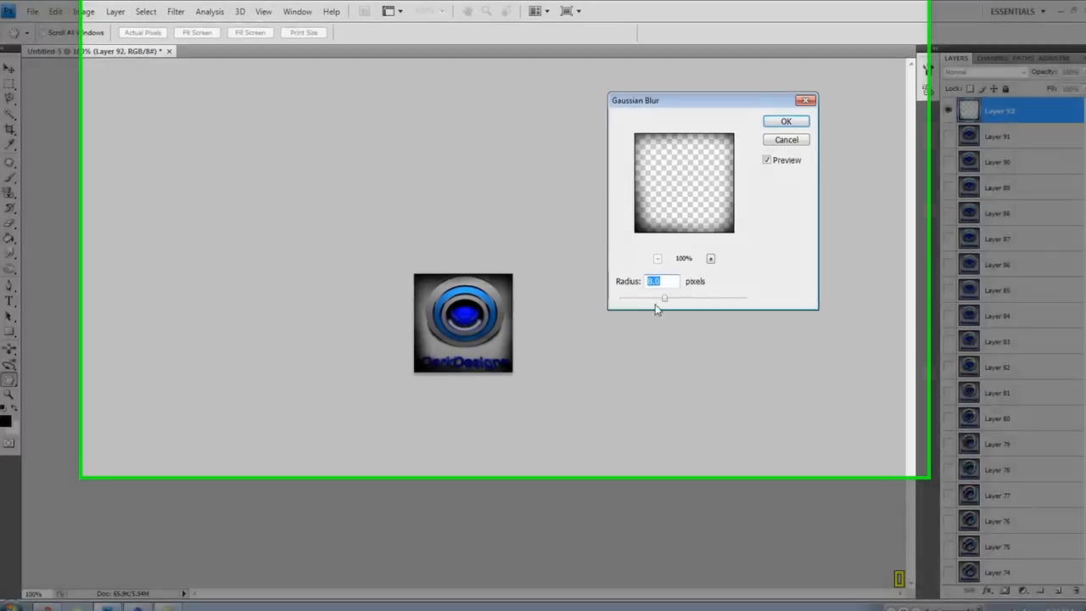
drag(775, 385, 754, 383)
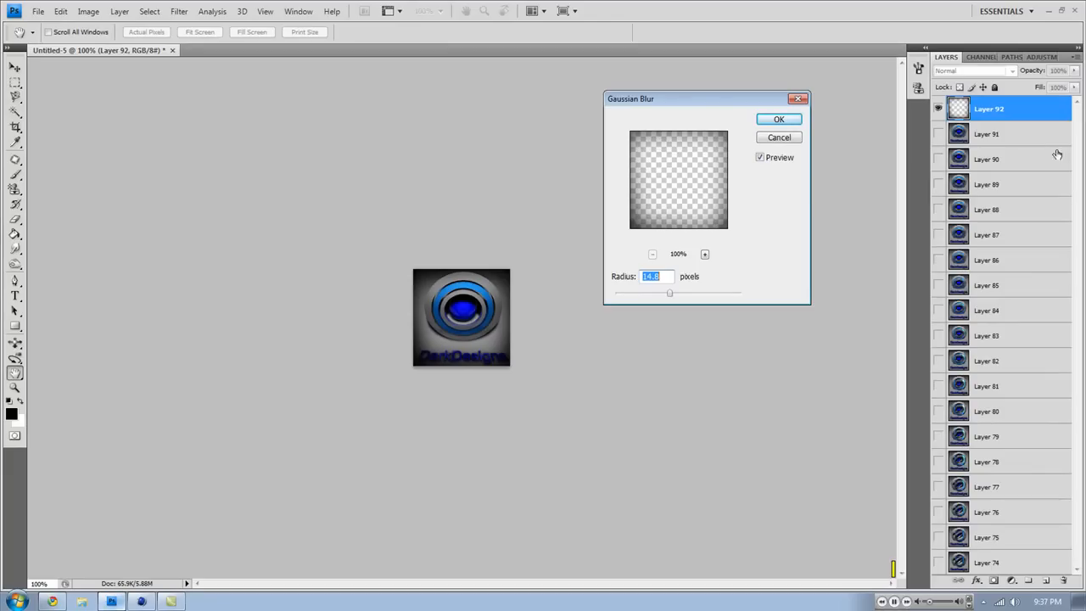
click(778, 137)
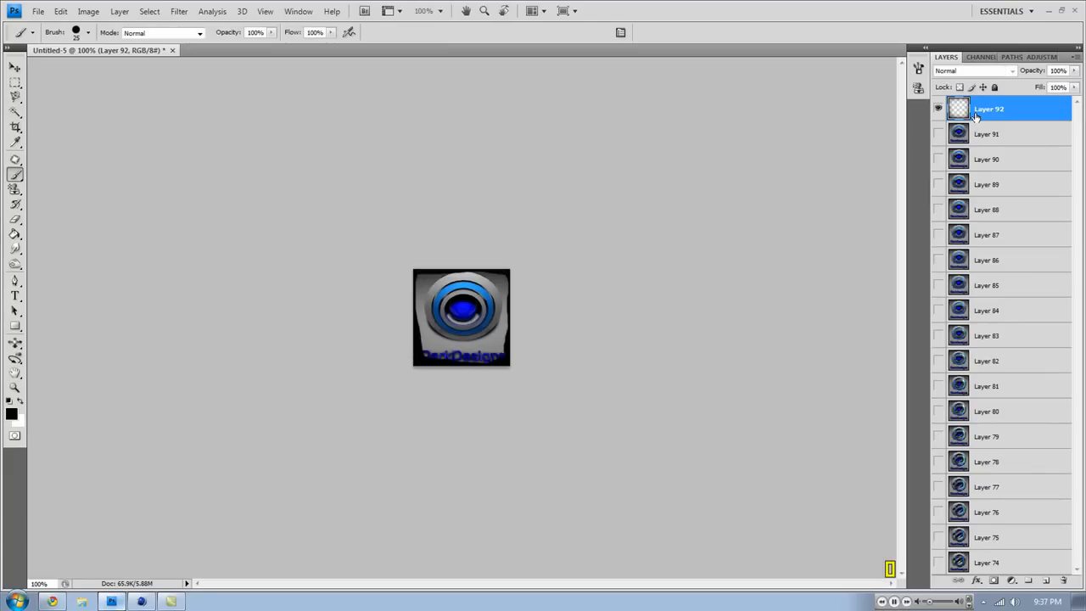
right_click(979, 115)
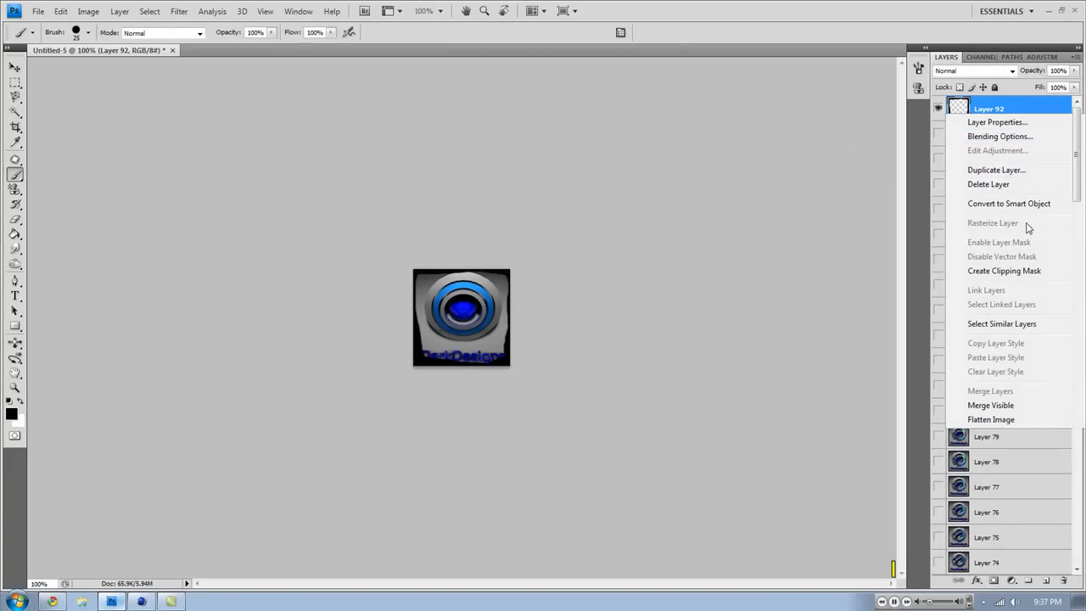
click(990, 184)
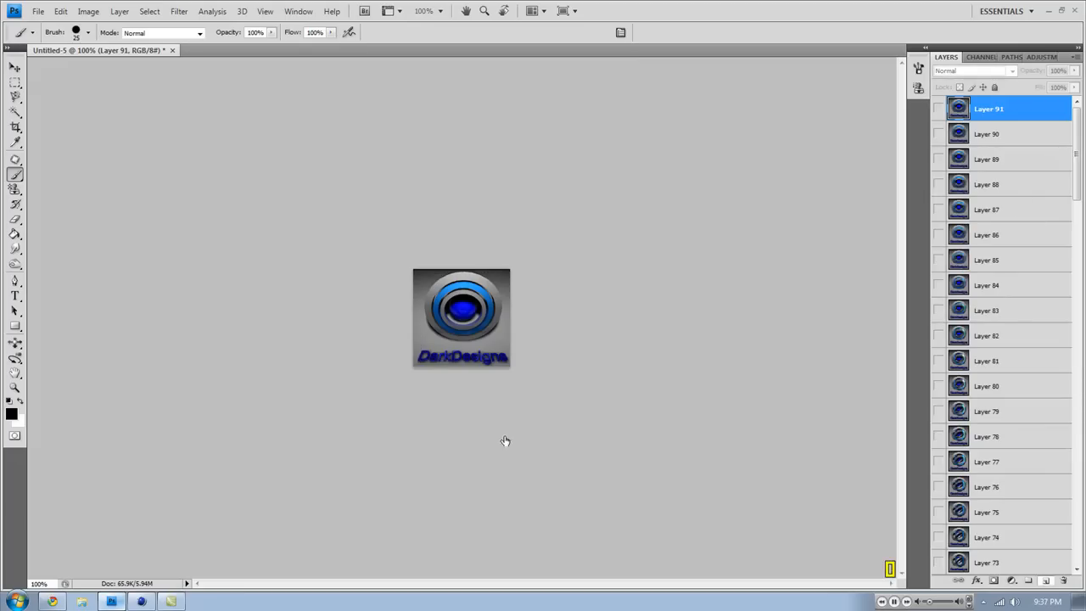
- Add a new layer above Layer 91 and turn a curved Pen path over the image's upper half into a selection with 0 feather
key(ctrl+shift+alt+n)
click(16, 281)
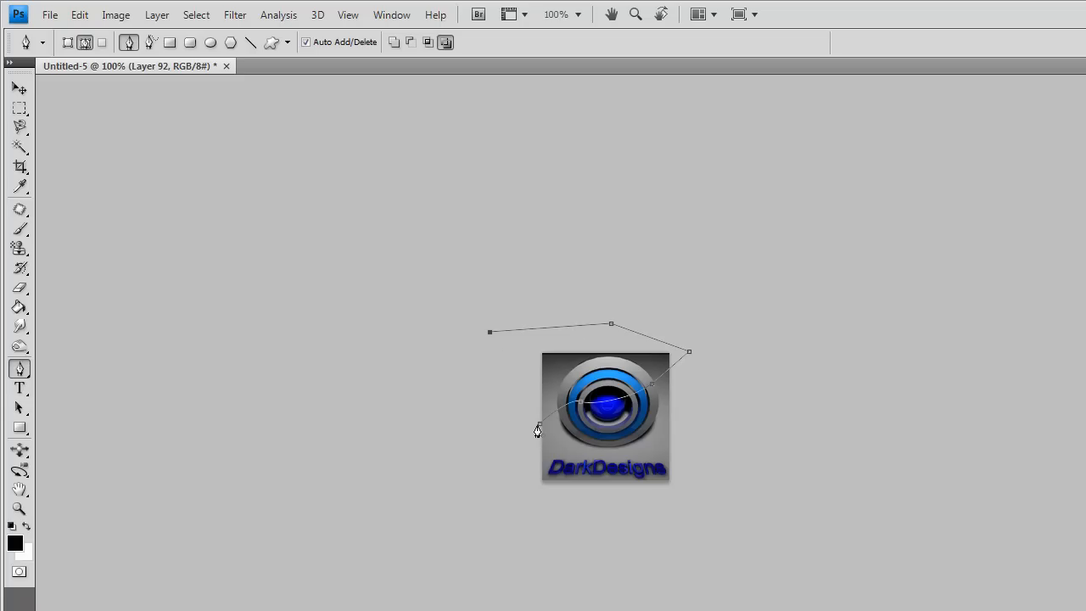
right_click(565, 373)
click(623, 450)
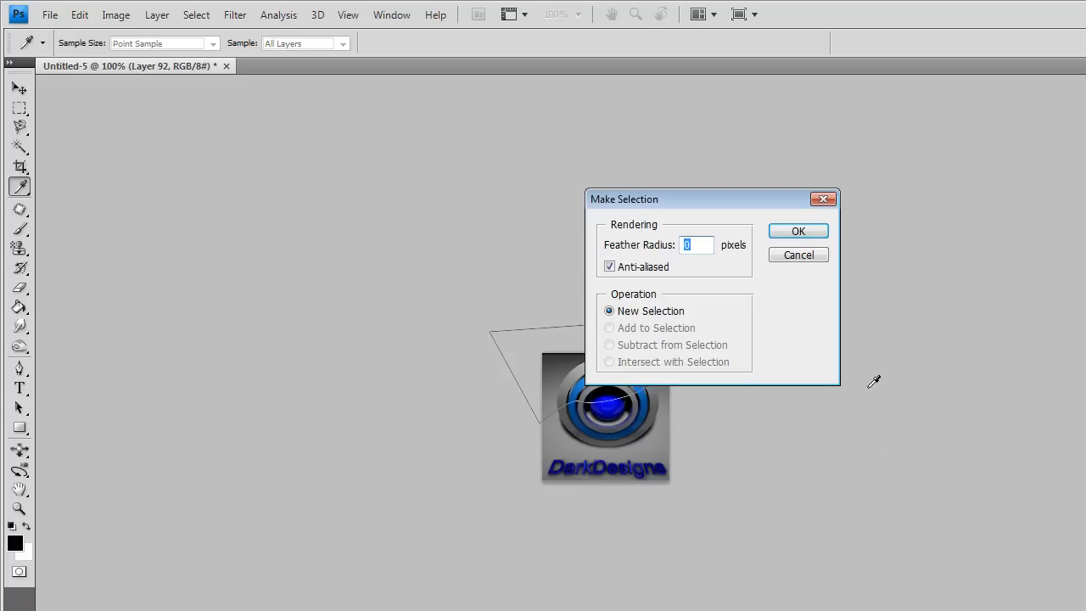
click(803, 238)
- Fill the curved selection on the new layer with white and deselect it
click(19, 307)
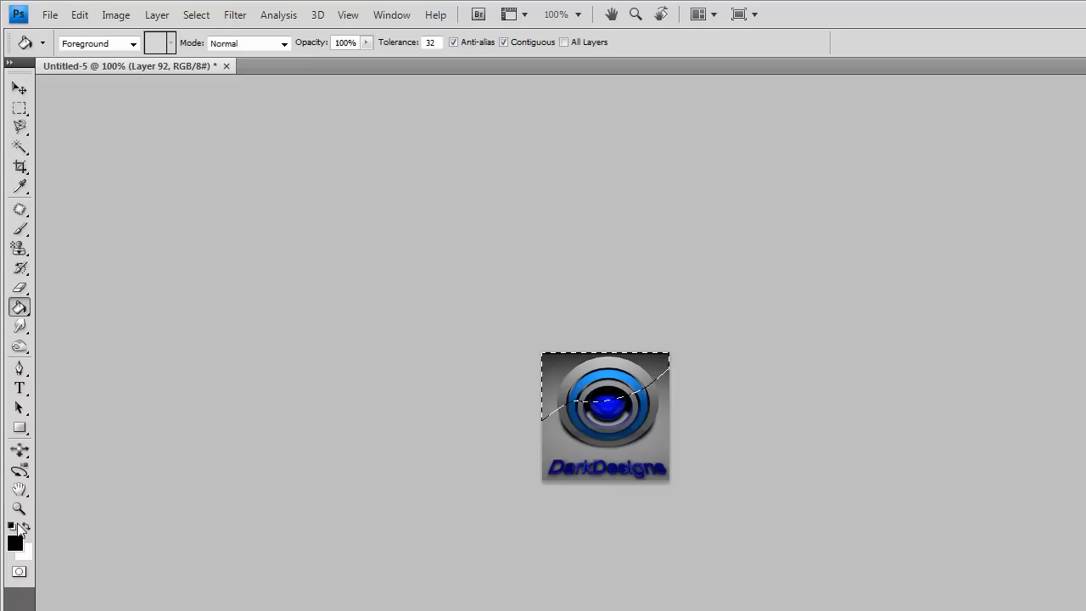
click(26, 526)
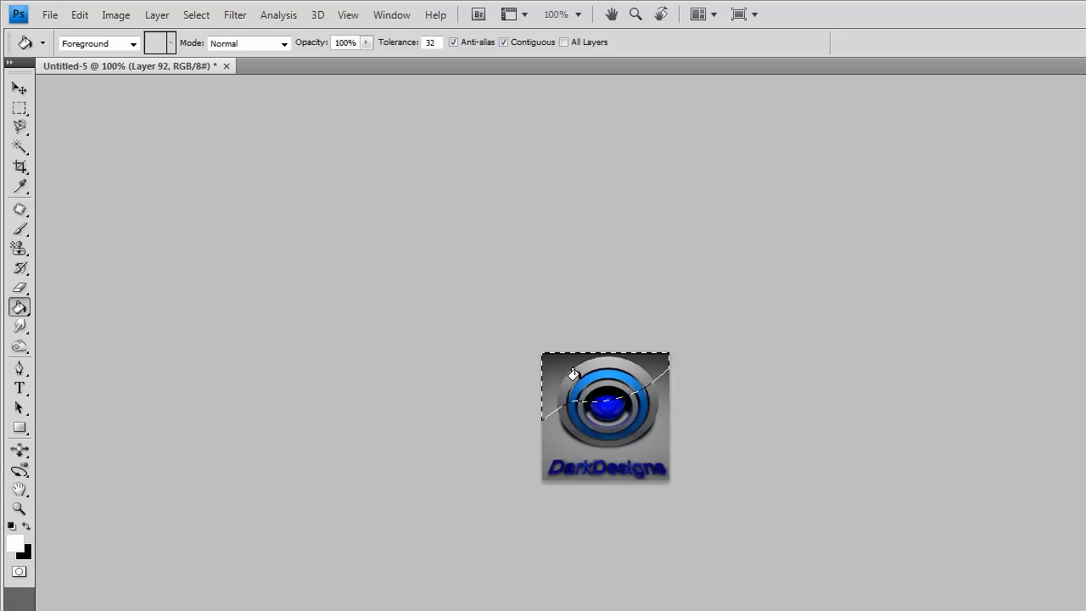
key(alt+BackSpace)
click(19, 108)
right_click(620, 422)
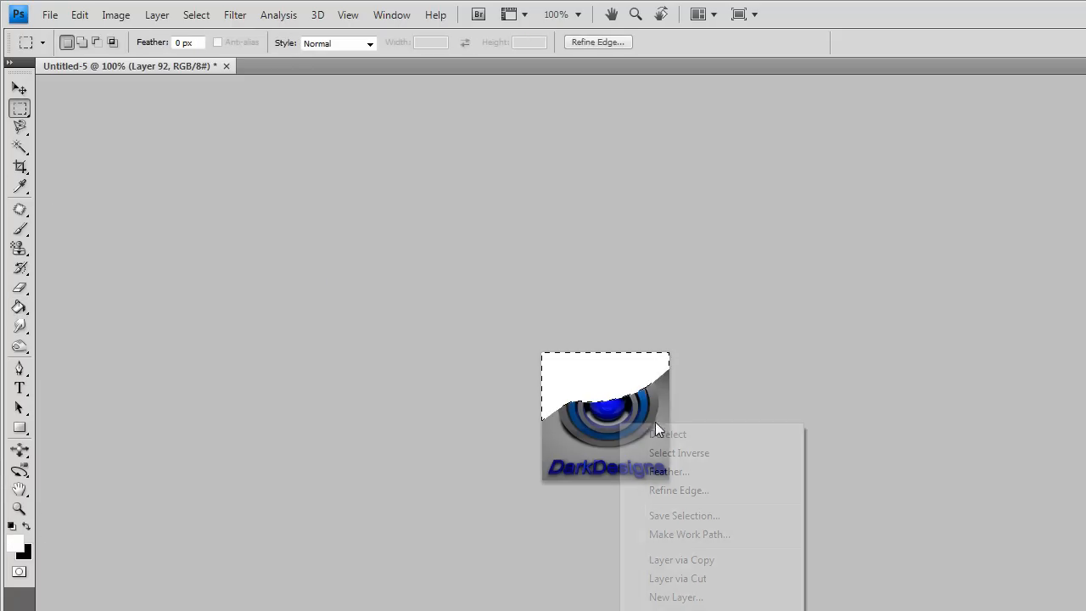
click(728, 431)
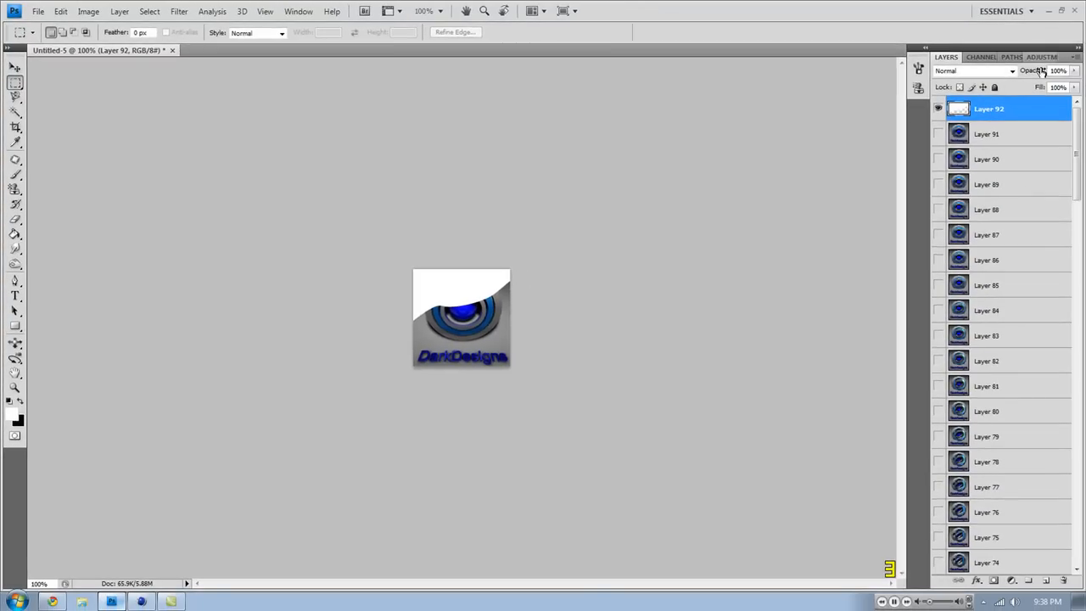
- Try the white gloss layer at 18% opacity and delete the layer
drag(1005, 81, 984, 86)
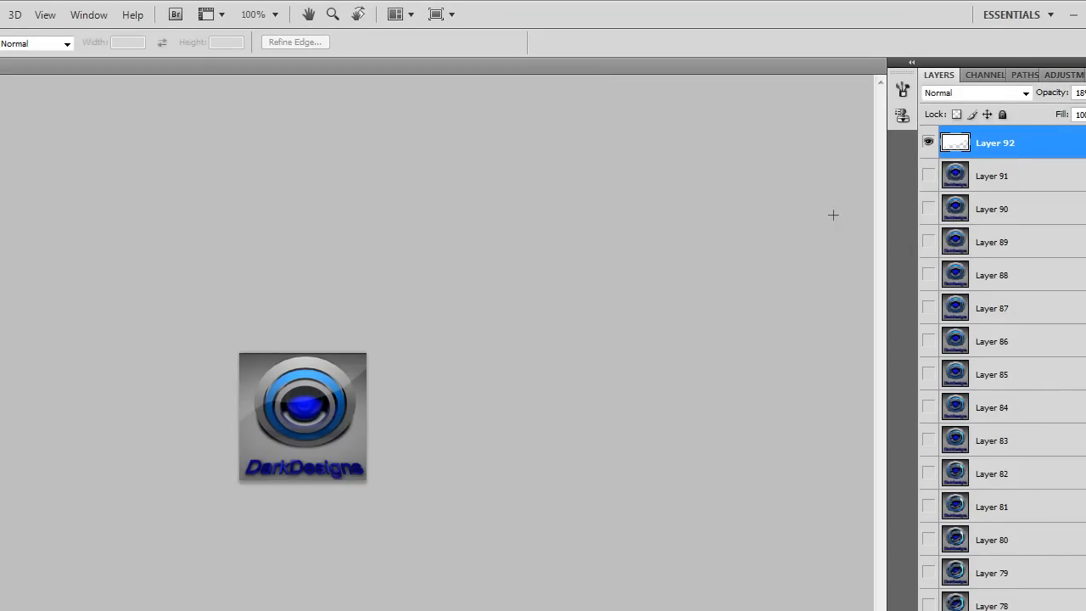
right_click(975, 161)
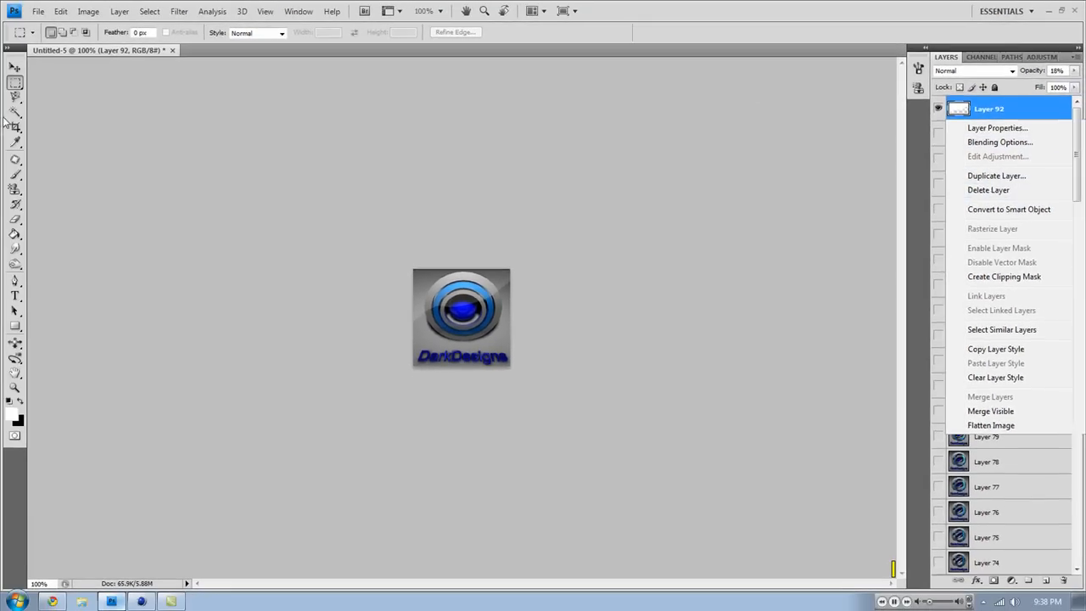
click(988, 247)
- Set up a Save for Web & Devices export as GIF with looping set to Forever, and preview the animation
click(38, 11)
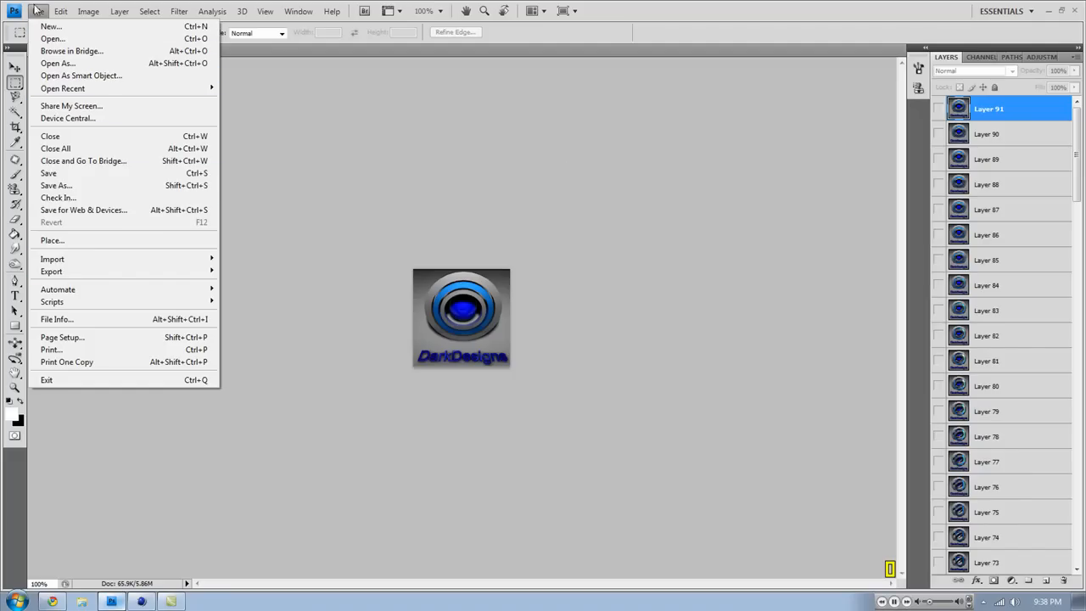
click(88, 210)
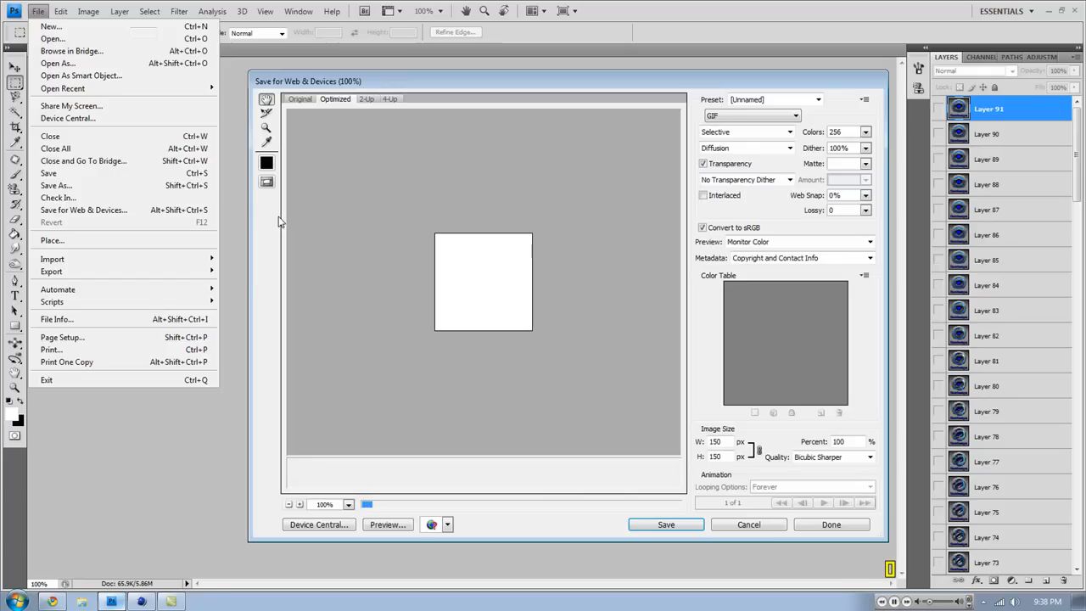
click(730, 116)
click(729, 123)
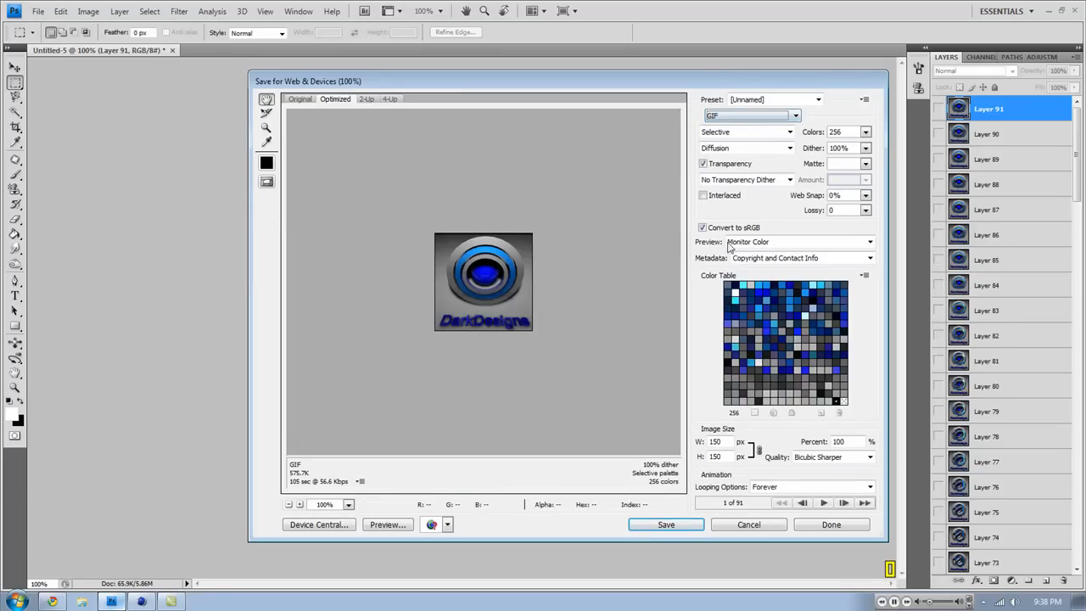
click(796, 487)
click(799, 496)
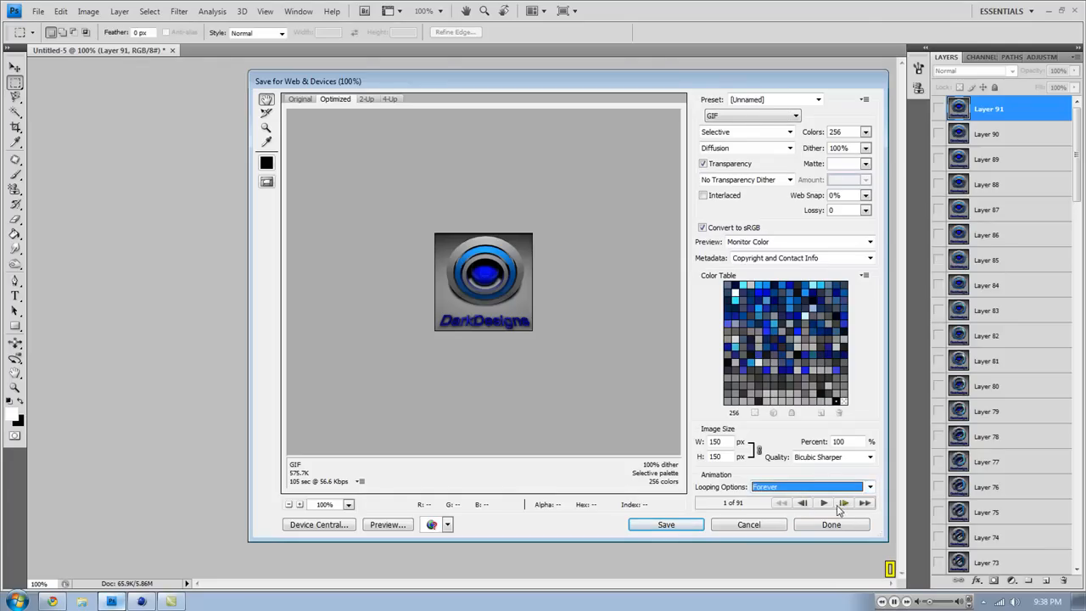
click(822, 502)
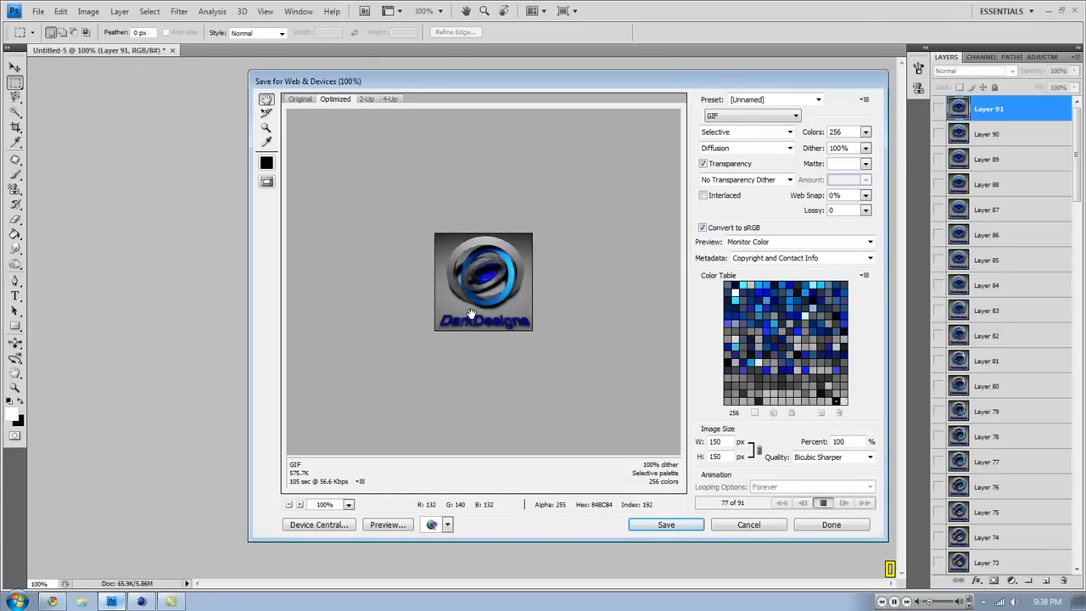
click(823, 502)
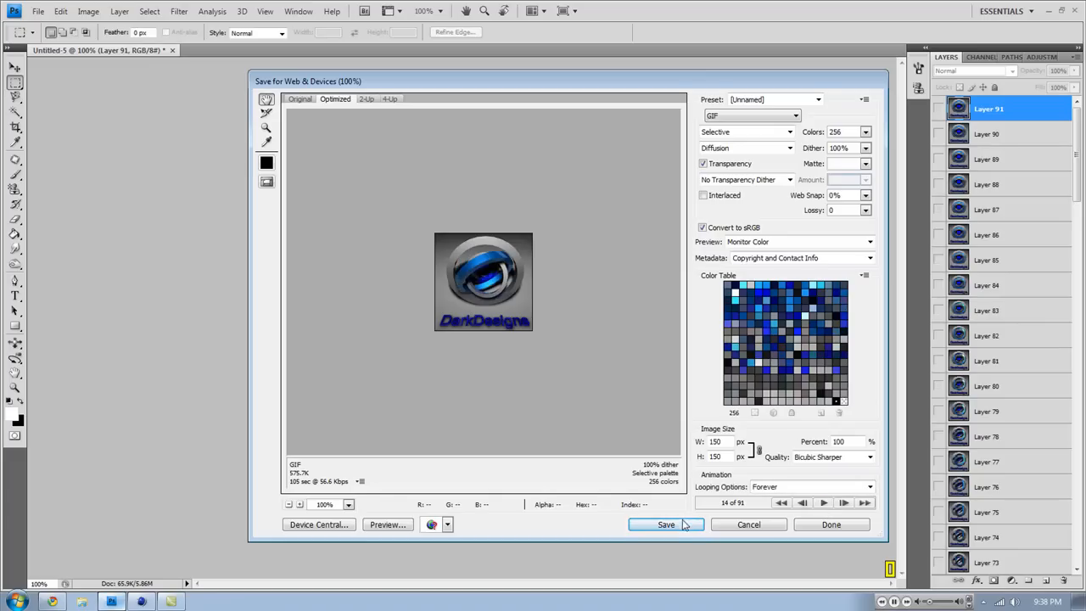
click(683, 524)
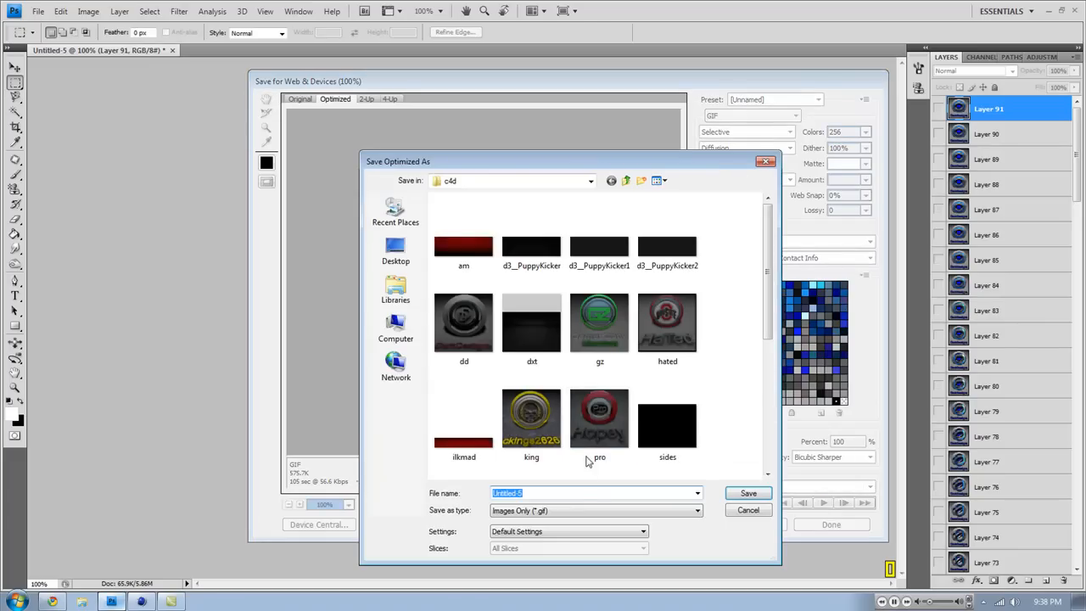
click(748, 493)
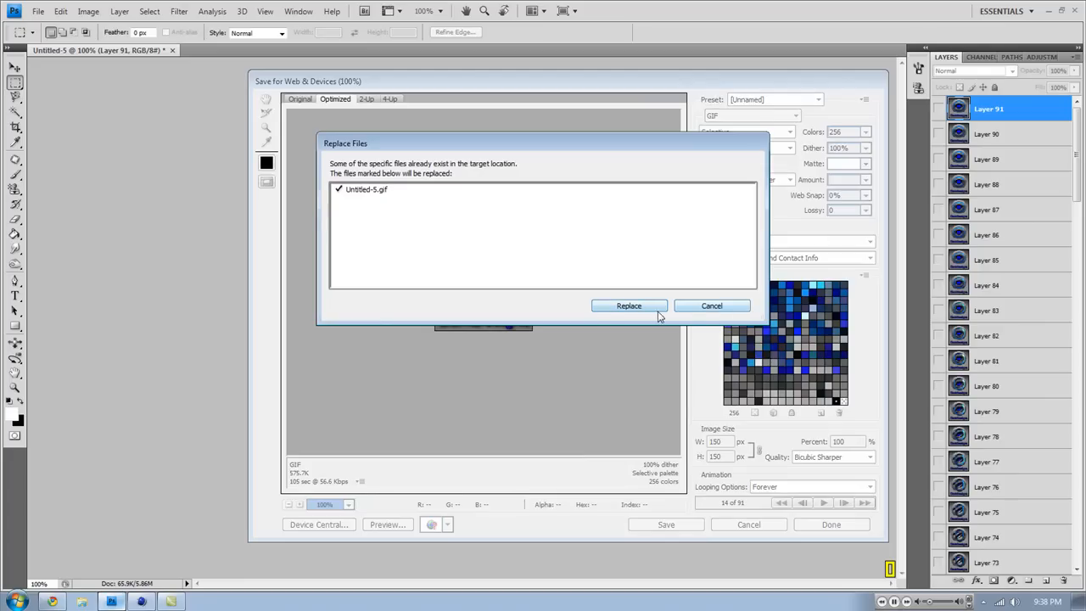
click(710, 305)
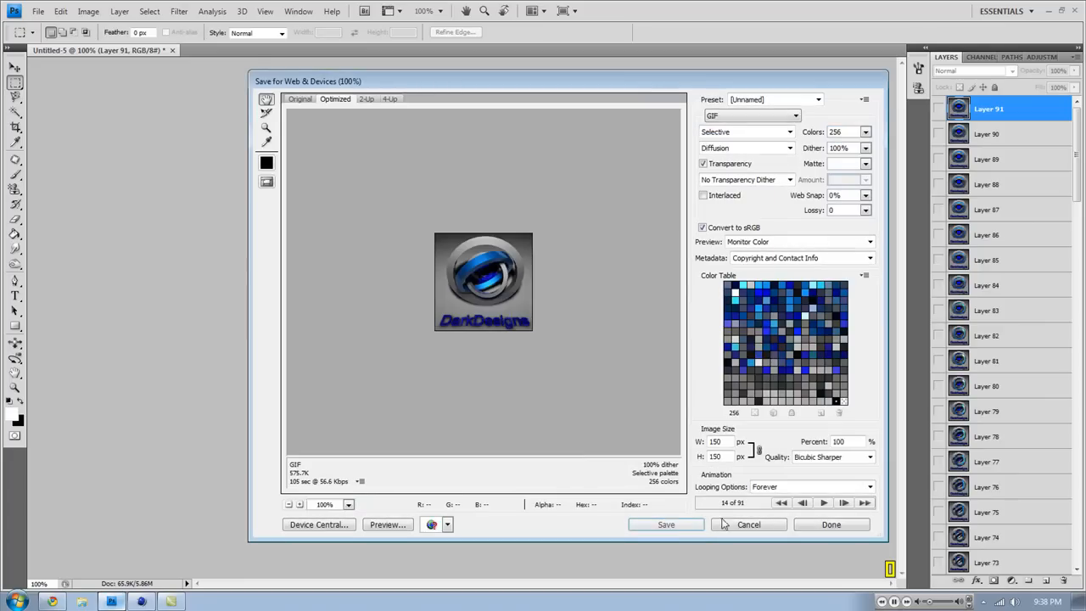
- Save the optimized GIF as Untitled-5asdf in the c4d folder
key(Return)
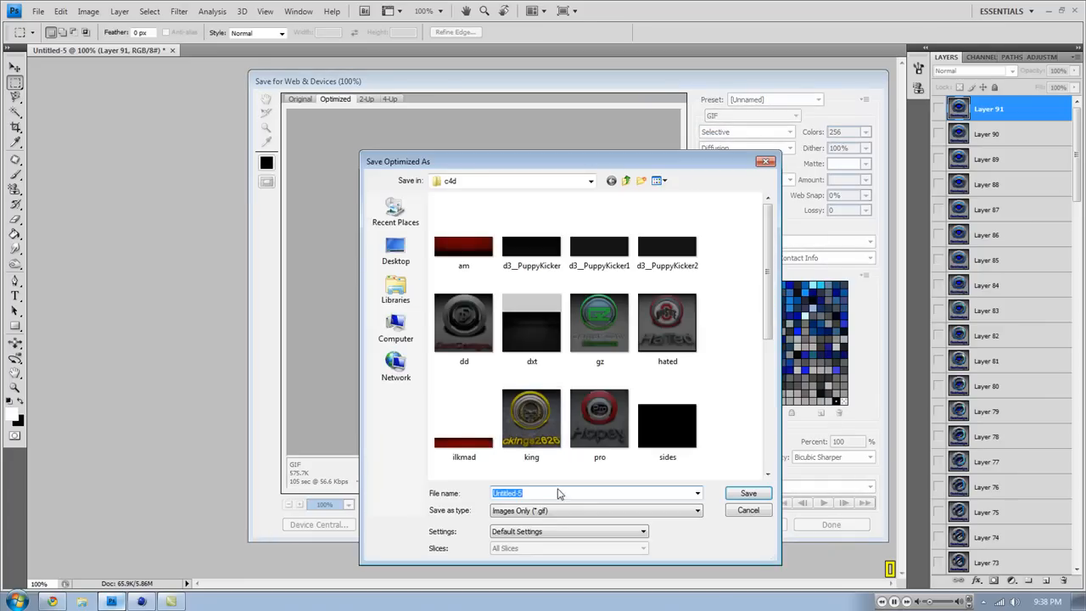
text(asdf)
click(747, 493)
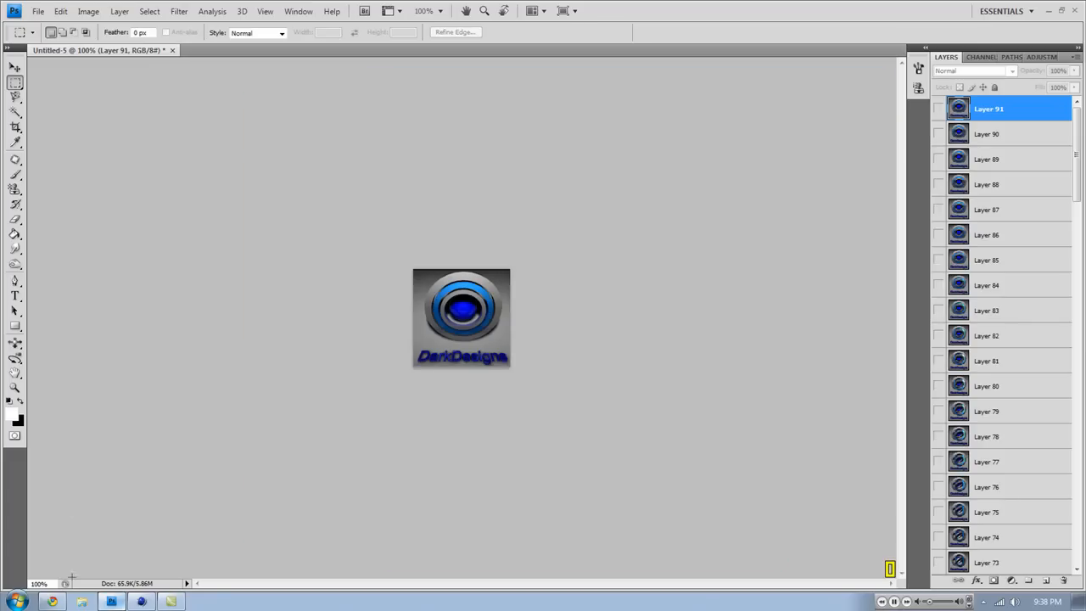
- Switch to Chrome and open tinypic.com in a new tab
click(52, 602)
click(268, 10)
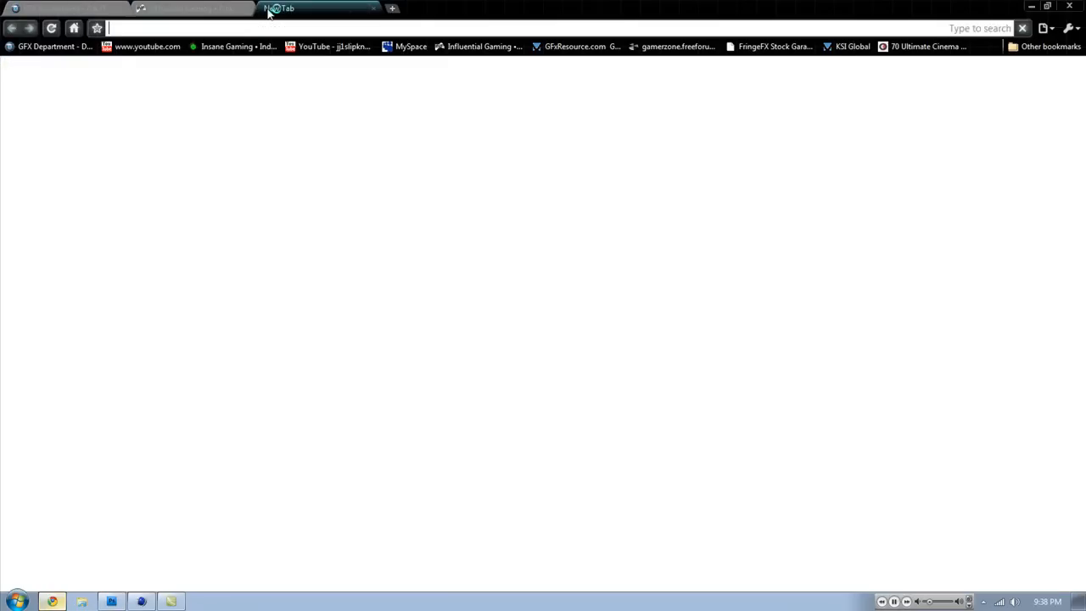
text(tinypic.com/)
key(Return)
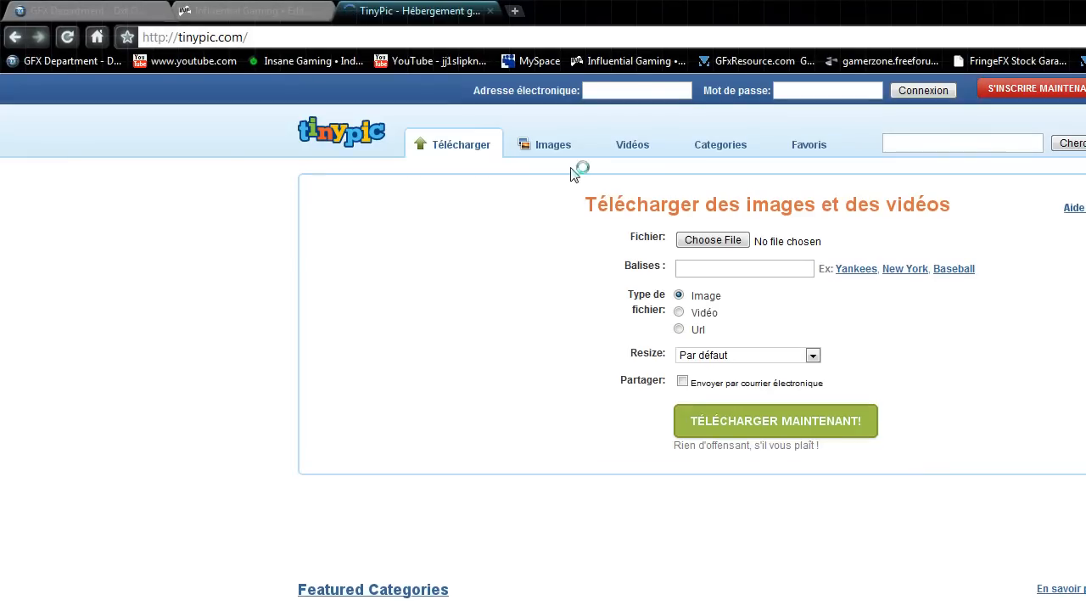
- Choose Untitled-5asdf.gif from the c4d folder in the Videos library as the file to upload
click(697, 245)
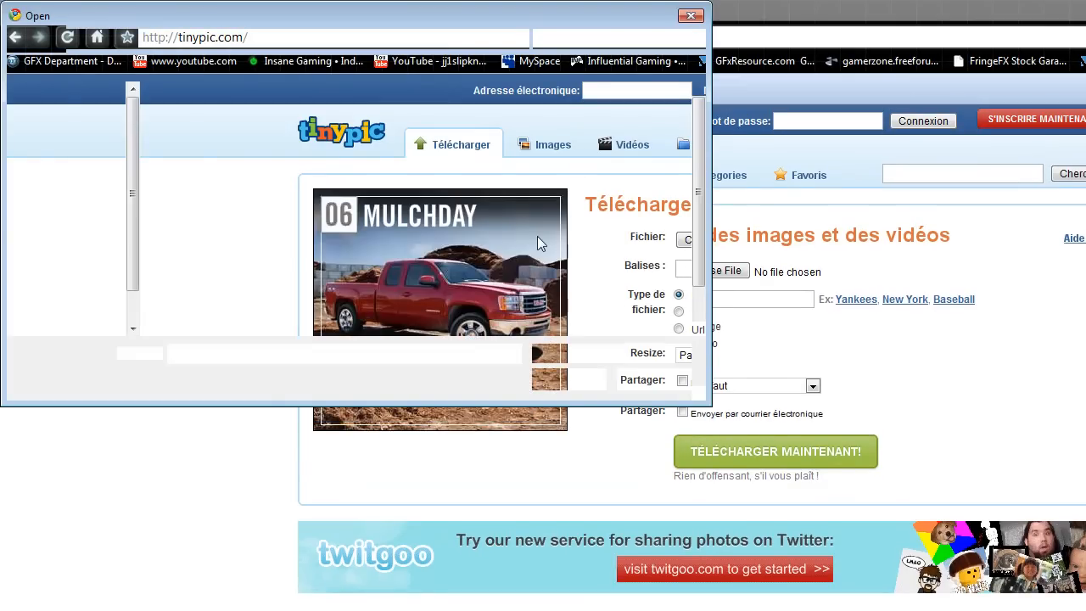
click(74, 313)
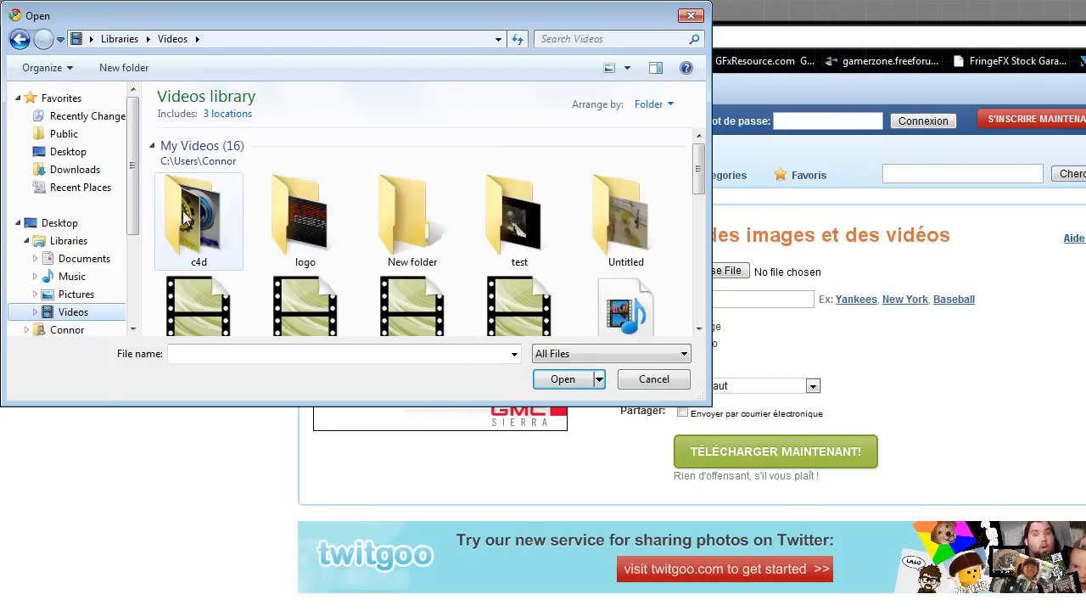
click(191, 216)
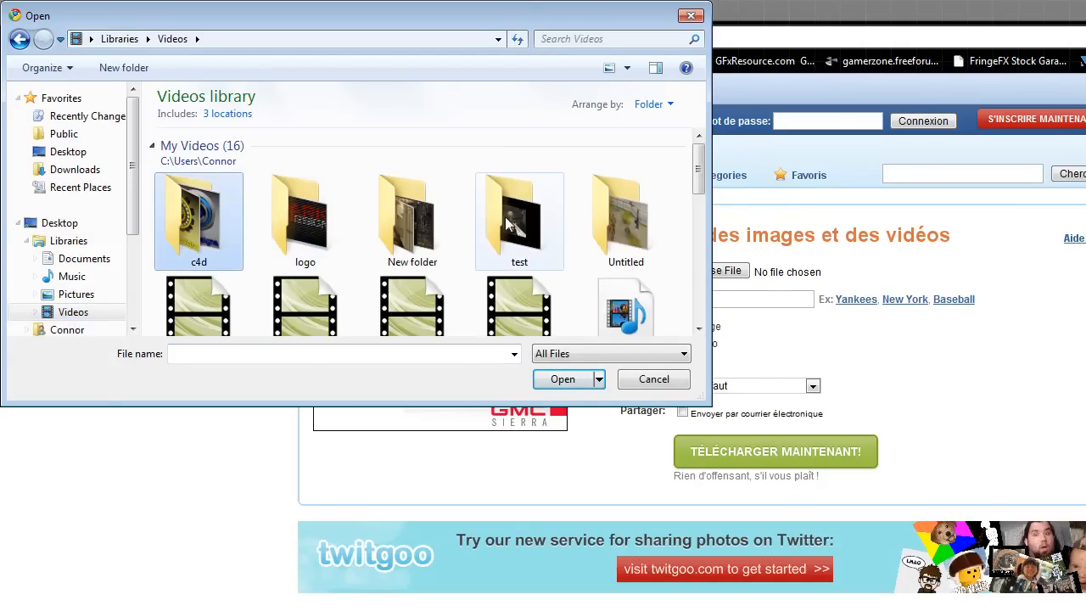
key(Return)
drag(695, 159, 712, 281)
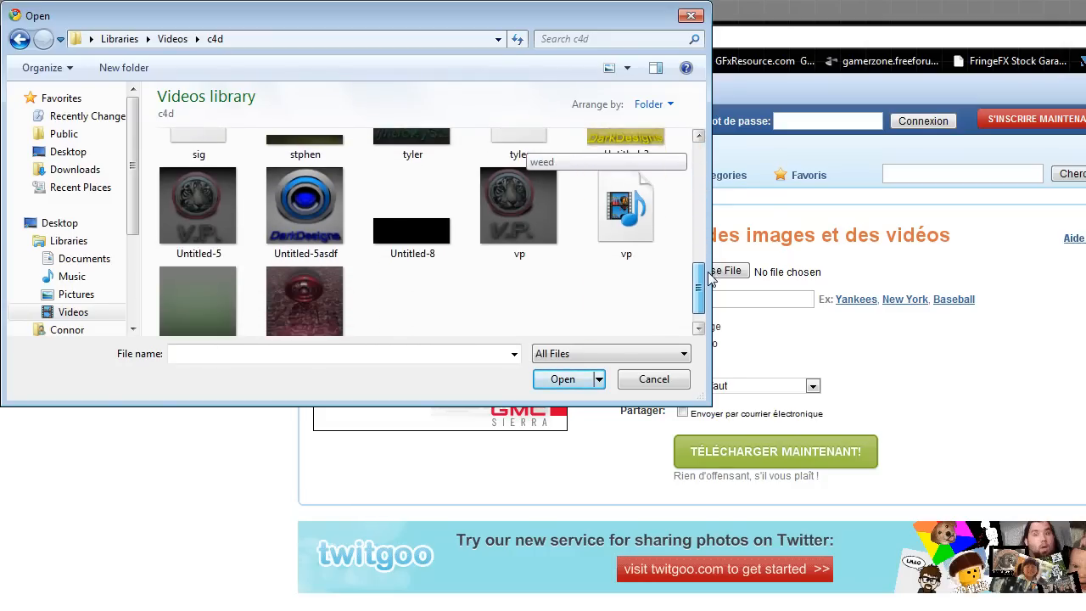
double_click(325, 220)
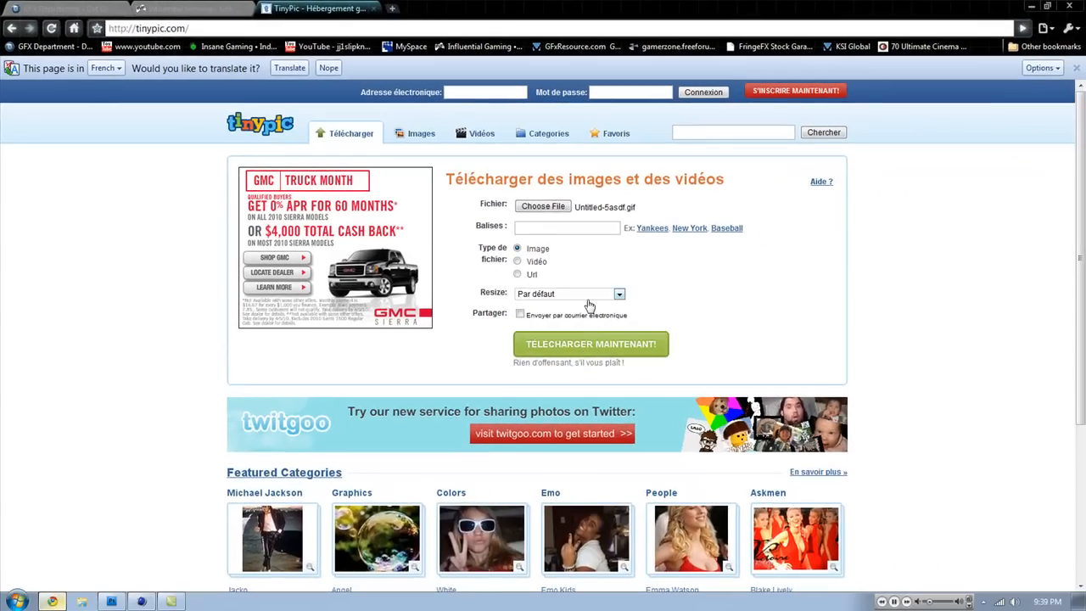
- Upload the GIF as an image at the default size and copy its direct link
click(750, 379)
click(750, 380)
click(591, 343)
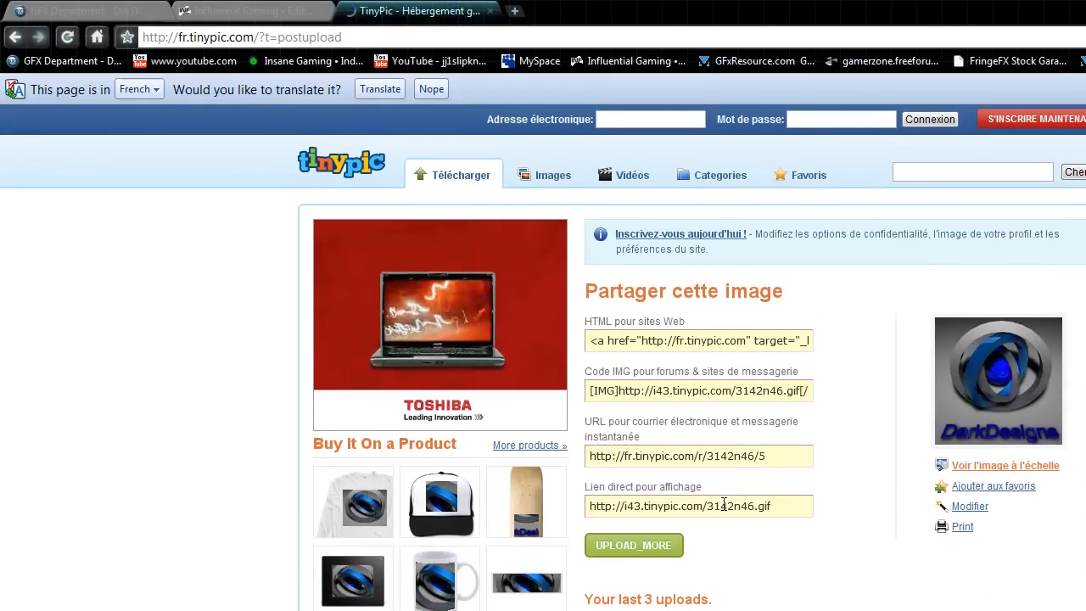
click(751, 504)
key(ctrl+c)
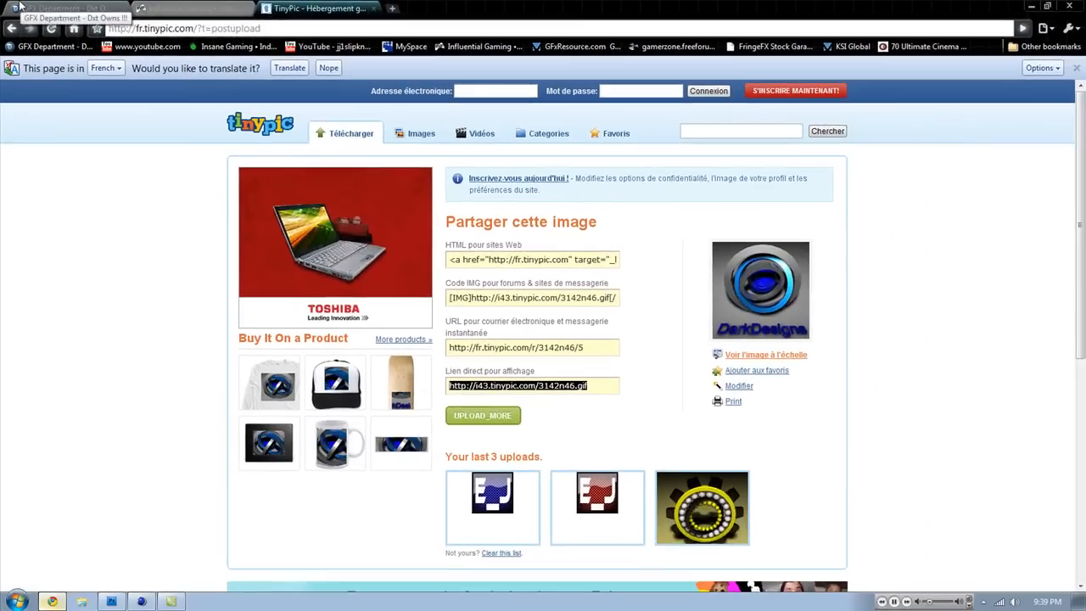
- Post the copied GIF link in the ChatBox of the DXT Gaming GFX Department forum
click(20, 6)
click(138, 373)
key(ctrl+v)
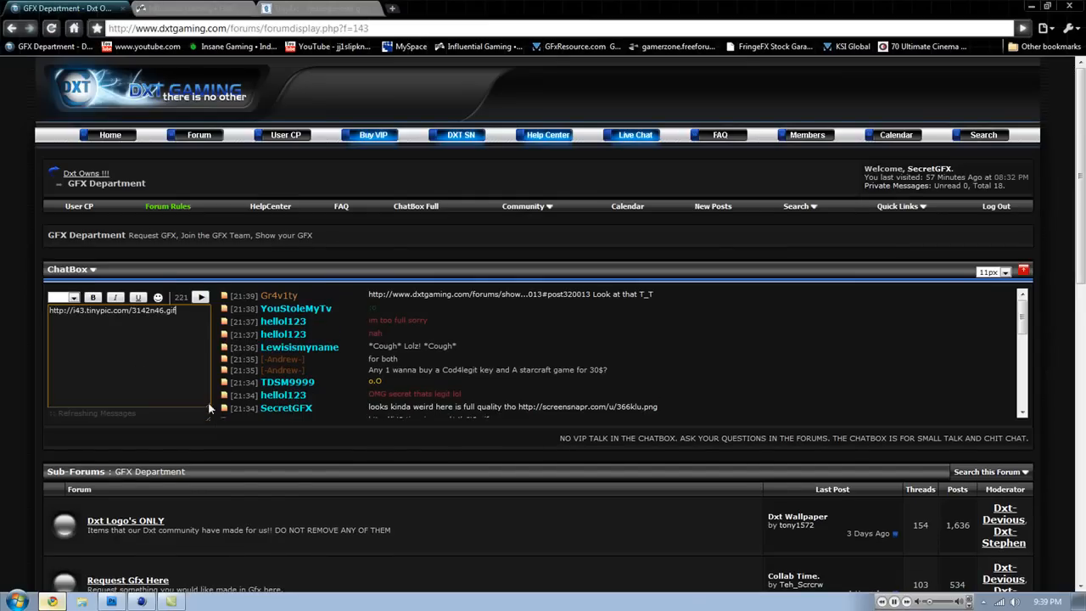
key(Return)
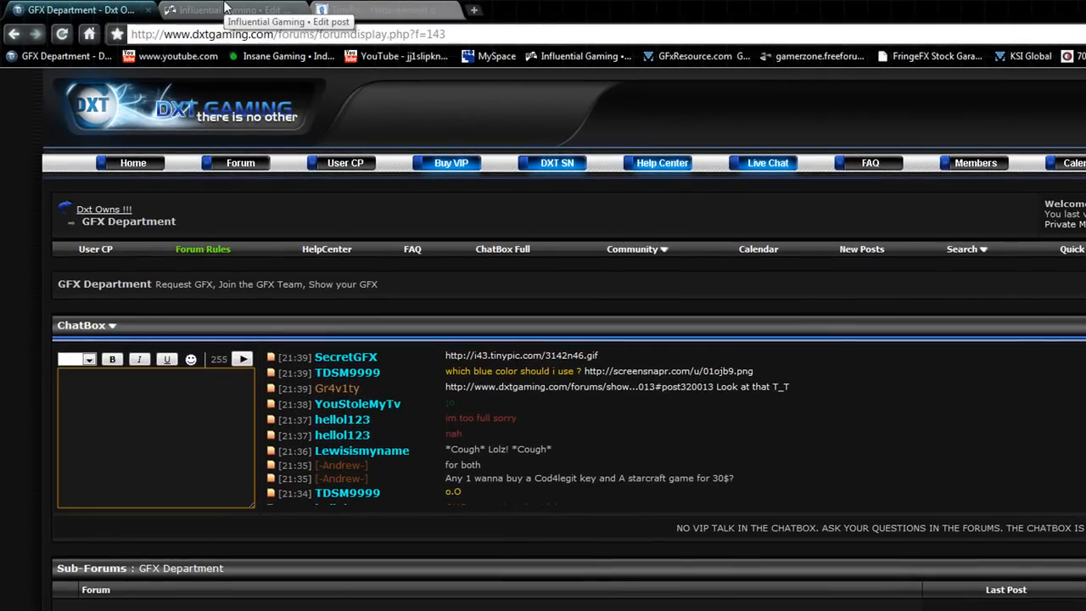
- View the earlier yellow gear DarkDesigns upload on its TinyPic image page
click(195, 7)
click(386, 10)
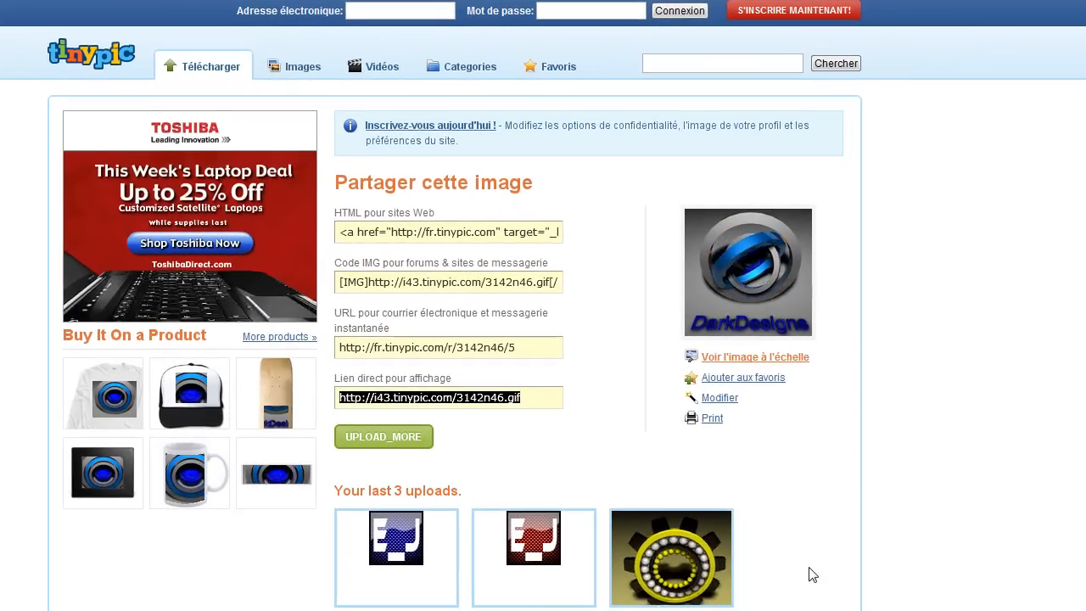
scroll(819, 526, down, 3)
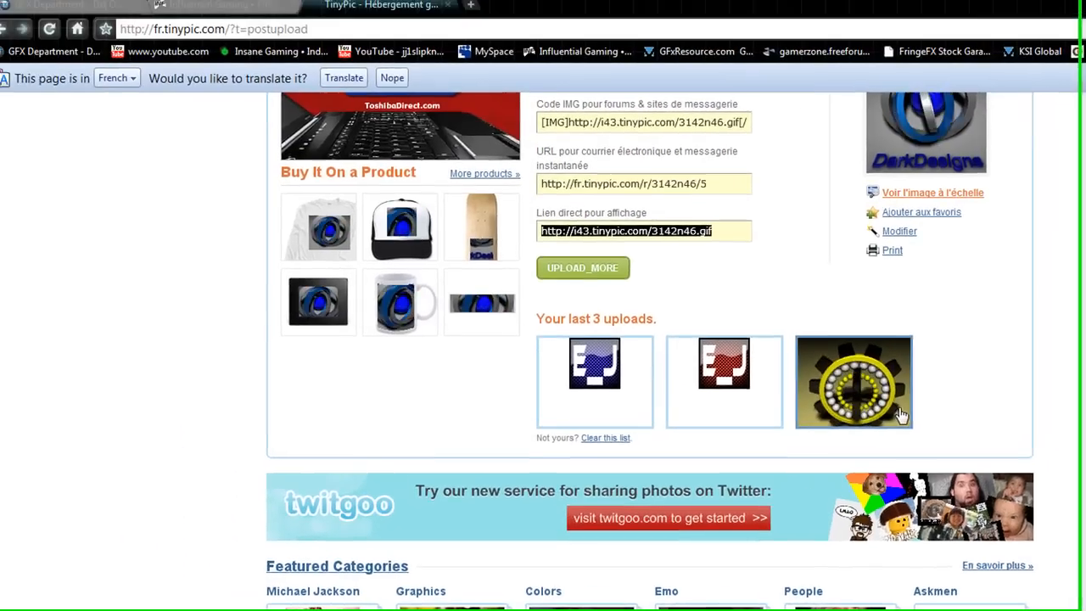
click(713, 335)
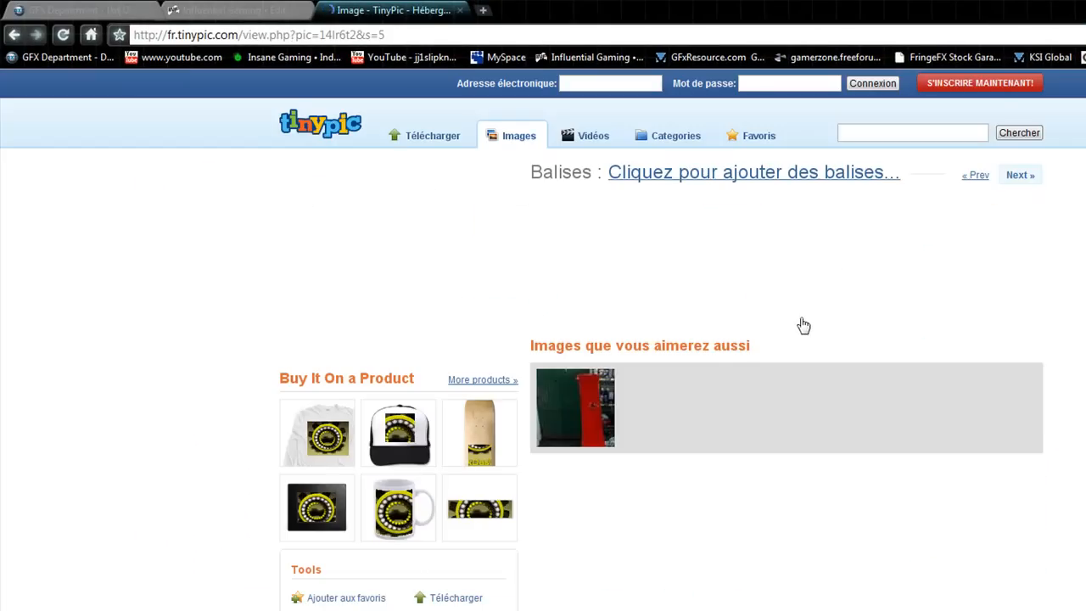
scroll(614, 445, down, 5)
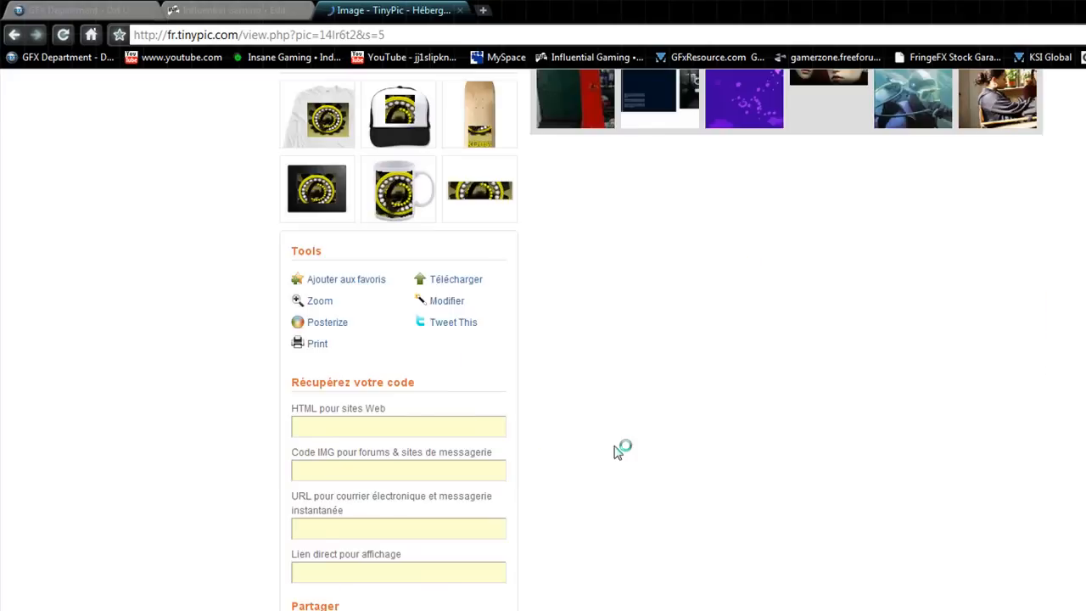
scroll(692, 445, up, 5)
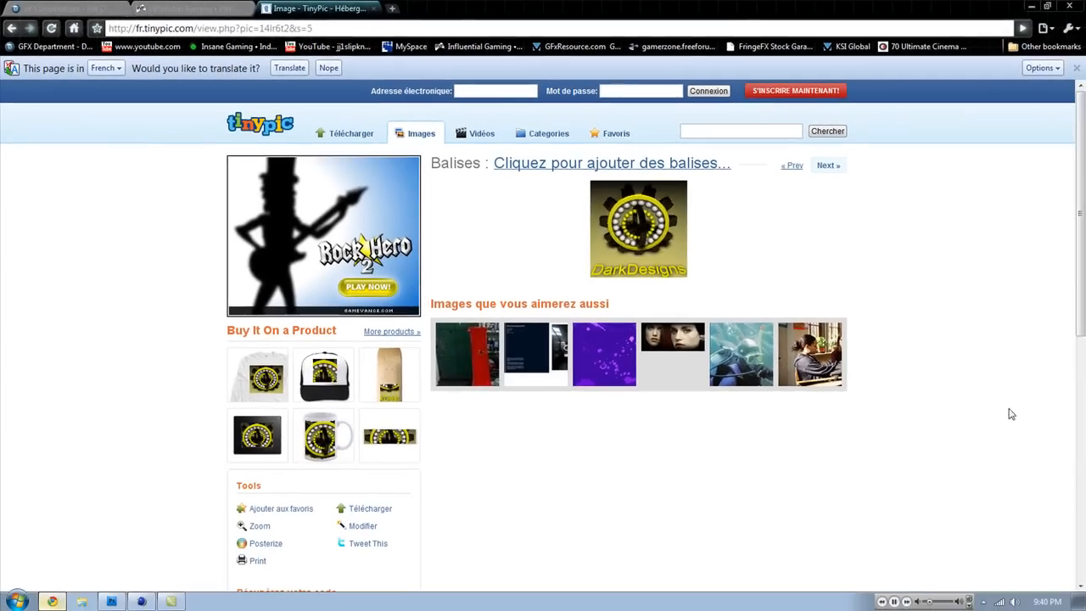
click(983, 601)
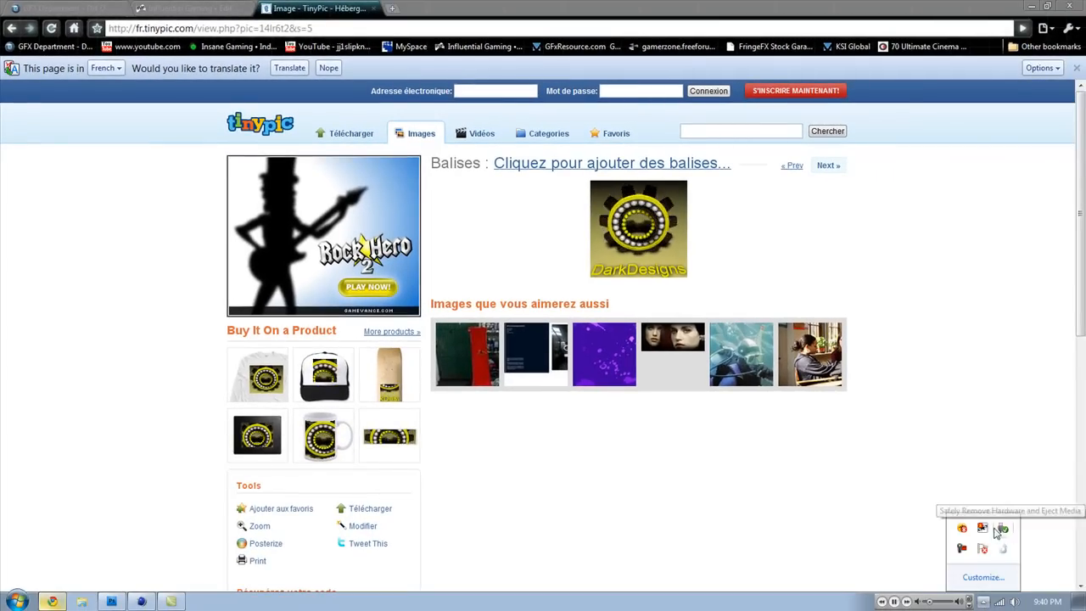